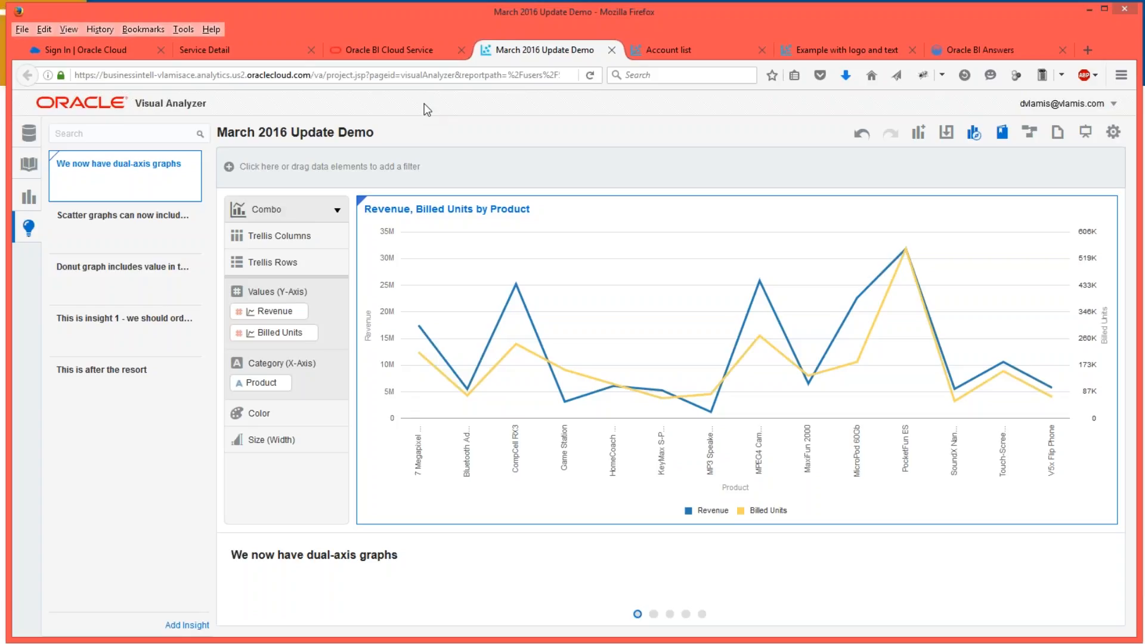
Examine the Revenue and Billed Units values of individual products on the dual-axis combo chart.
{"action": "mouse_move", "coordinate": [407, 348]}
{"action": "mouse_move", "coordinate": [465, 368]}
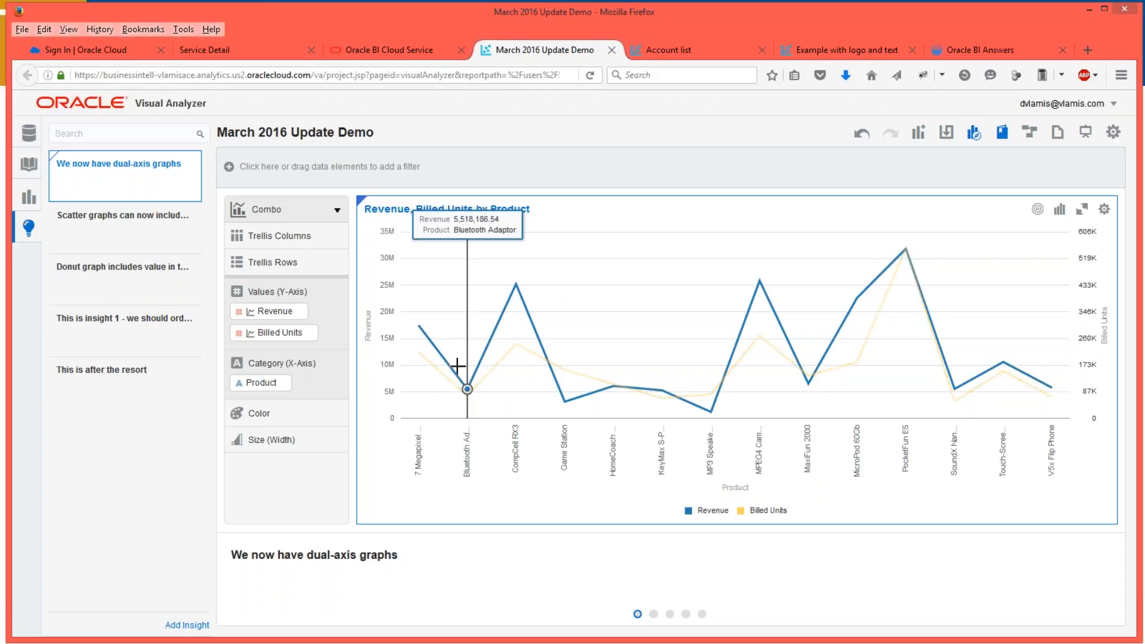
{"action": "mouse_move", "coordinate": [510, 290]}
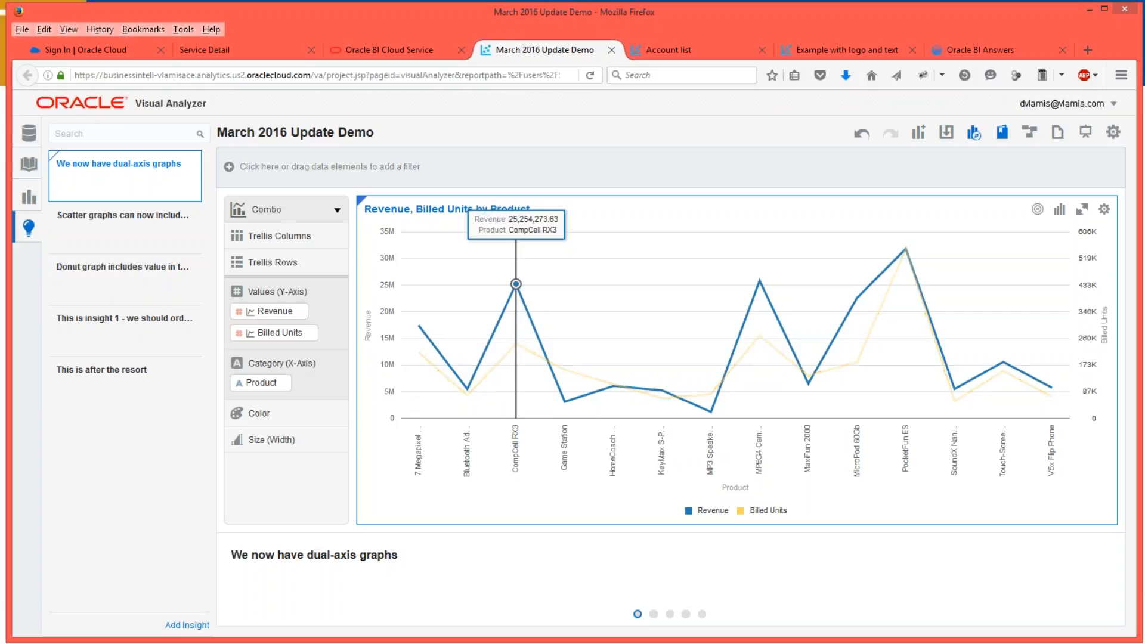
{"action": "mouse_move", "coordinate": [551, 387]}
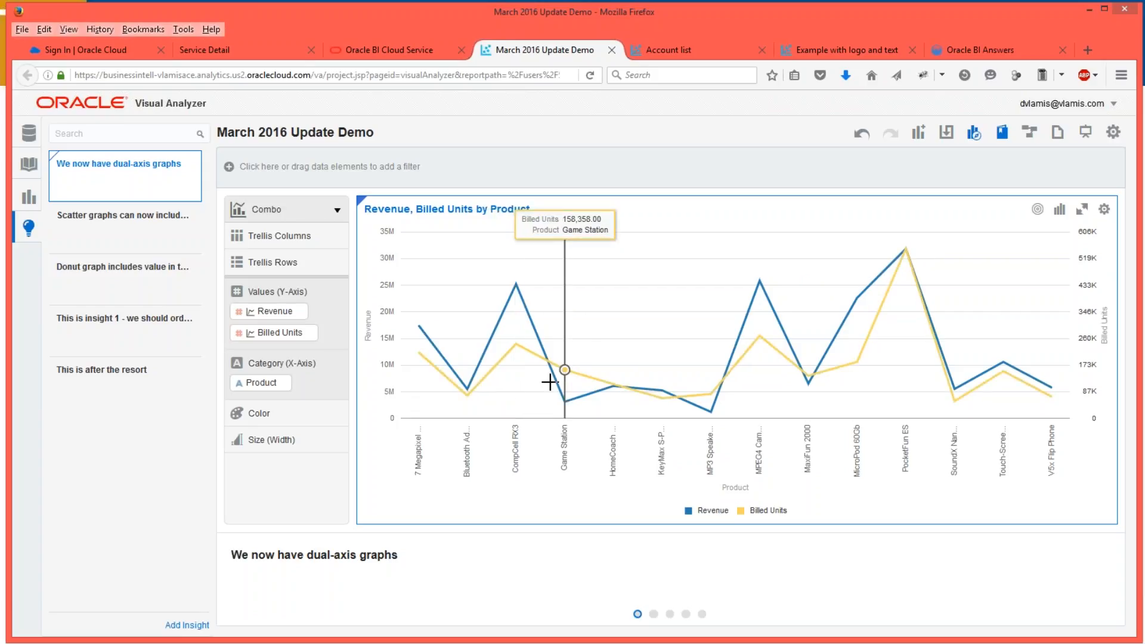
{"action": "mouse_move", "coordinate": [531, 368]}
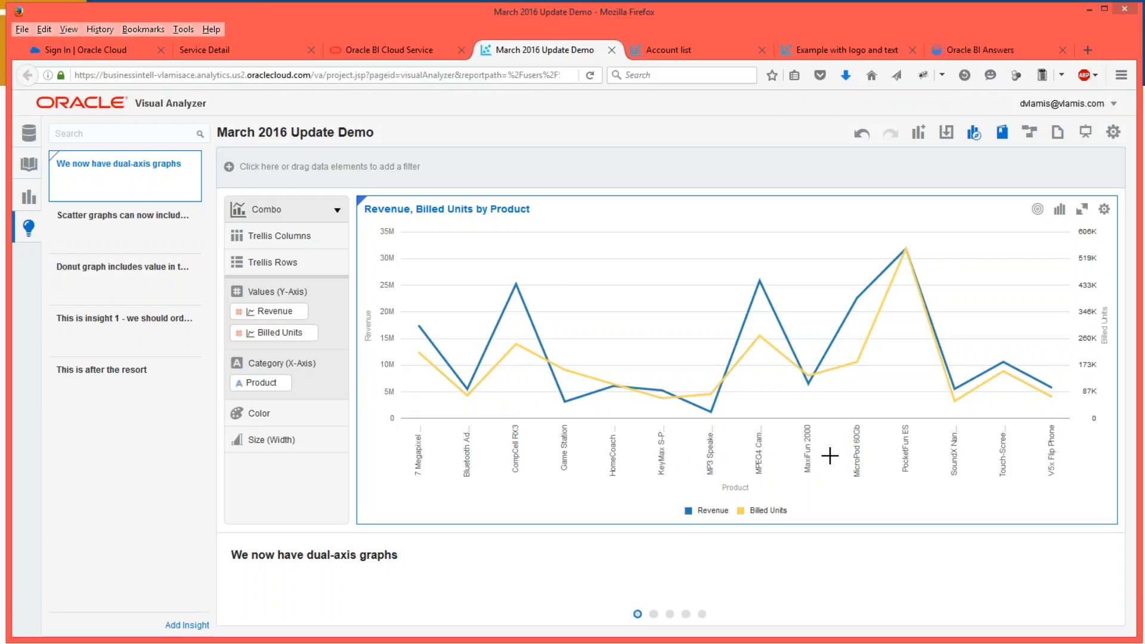
Open the insight about scatter graphs with a categorical x-axis and inspect product points, selecting the Revenue point for MP3 Speakers System.
{"action": "left_click", "coordinate": [116, 235]}
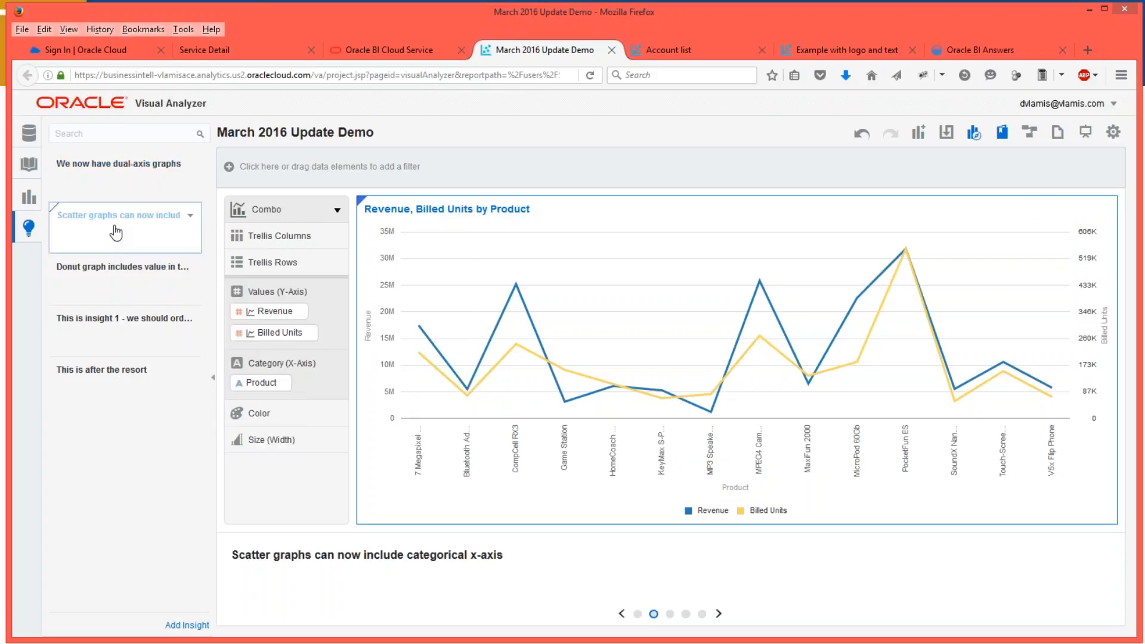
{"action": "mouse_move", "coordinate": [116, 232]}
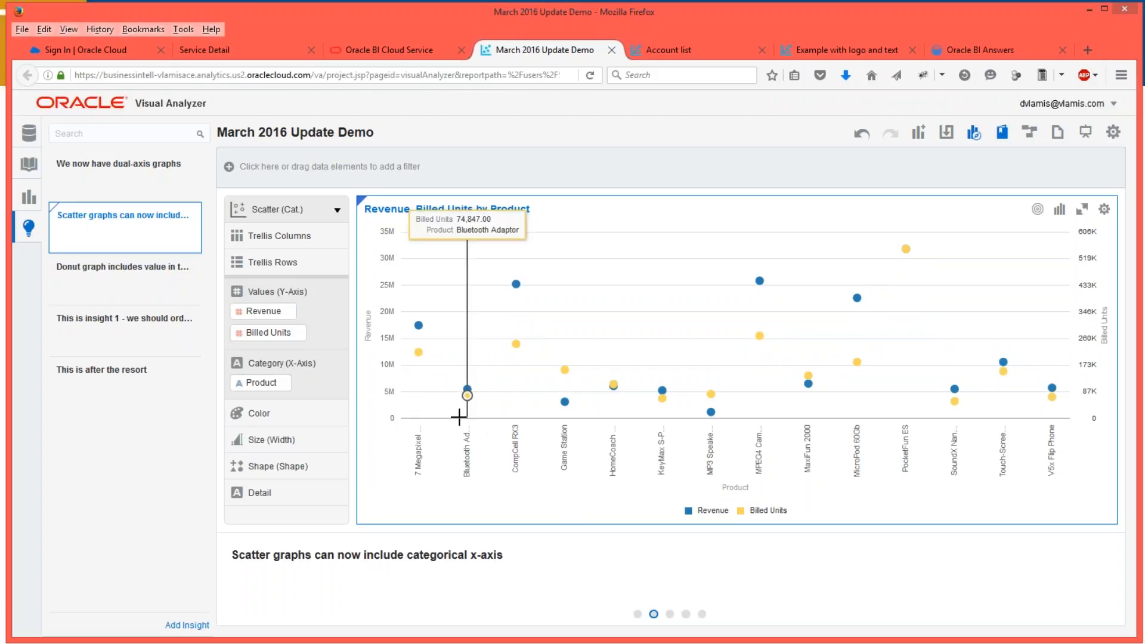
{"action": "mouse_move", "coordinate": [565, 413]}
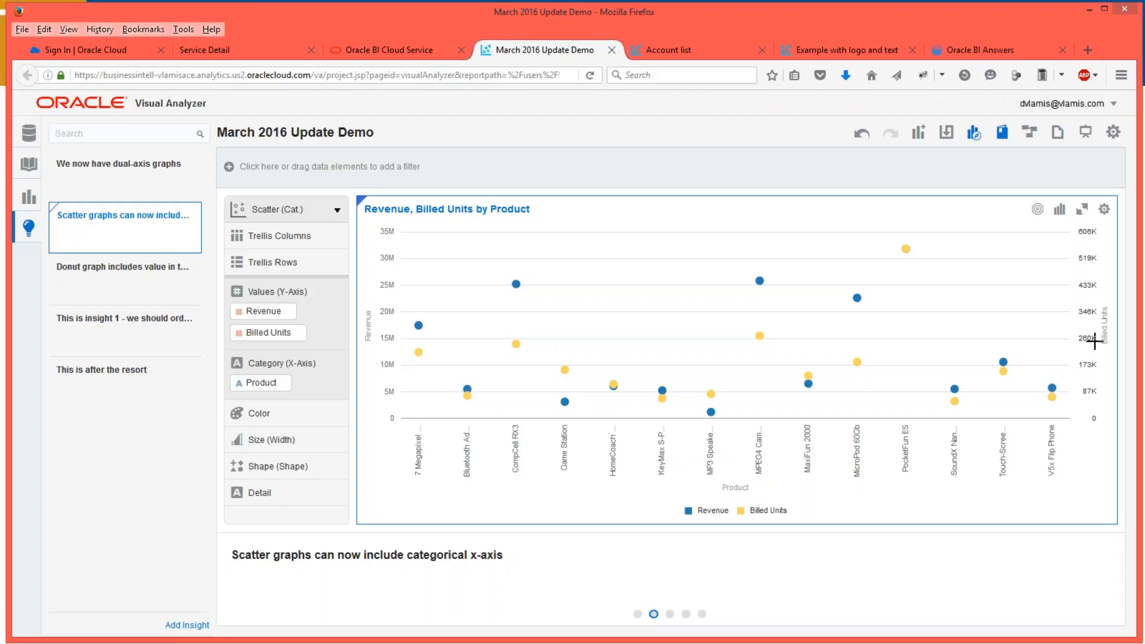
{"action": "left_click", "coordinate": [710, 412]}
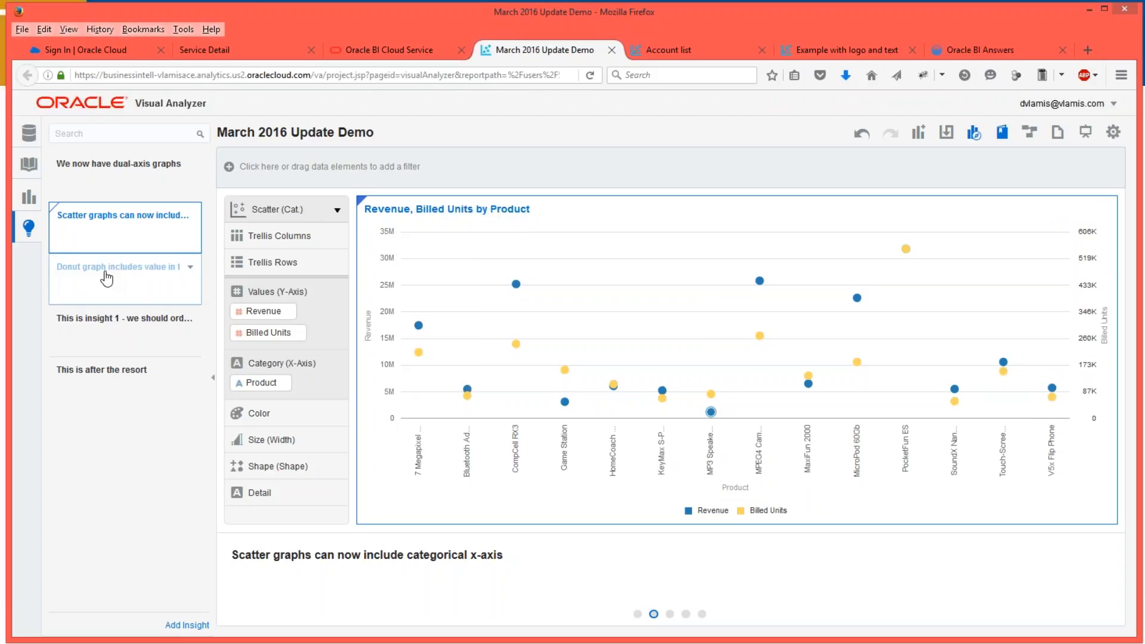
Open the insight "Donut graph includes value in the middle" and hide the Story Navigator.
{"action": "mouse_move", "coordinate": [107, 273]}
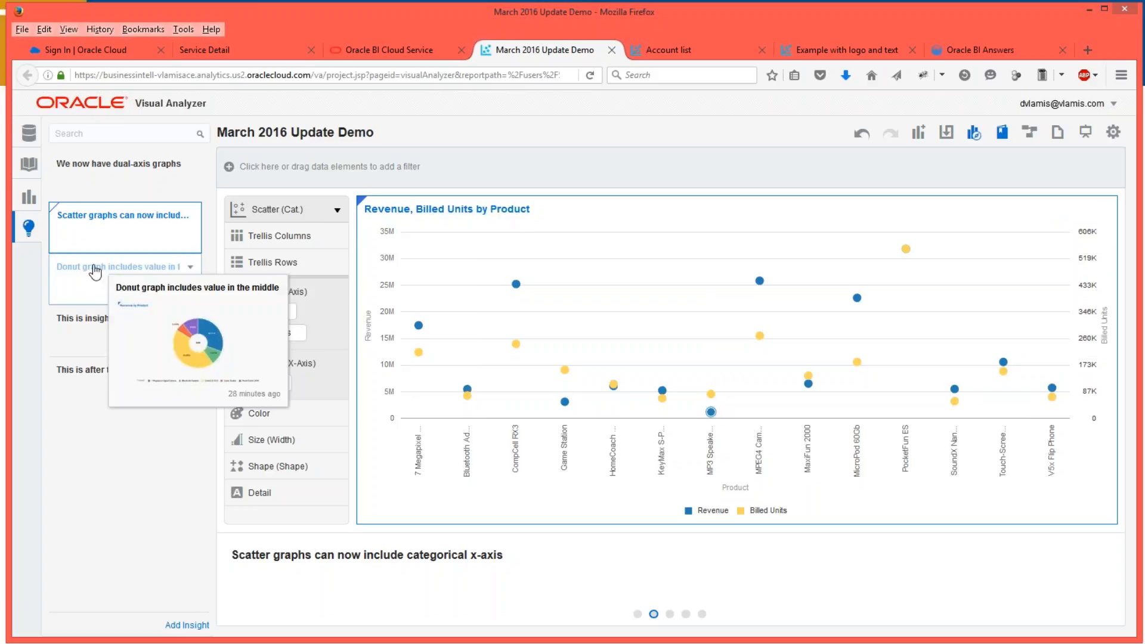
{"action": "left_click", "coordinate": [89, 273]}
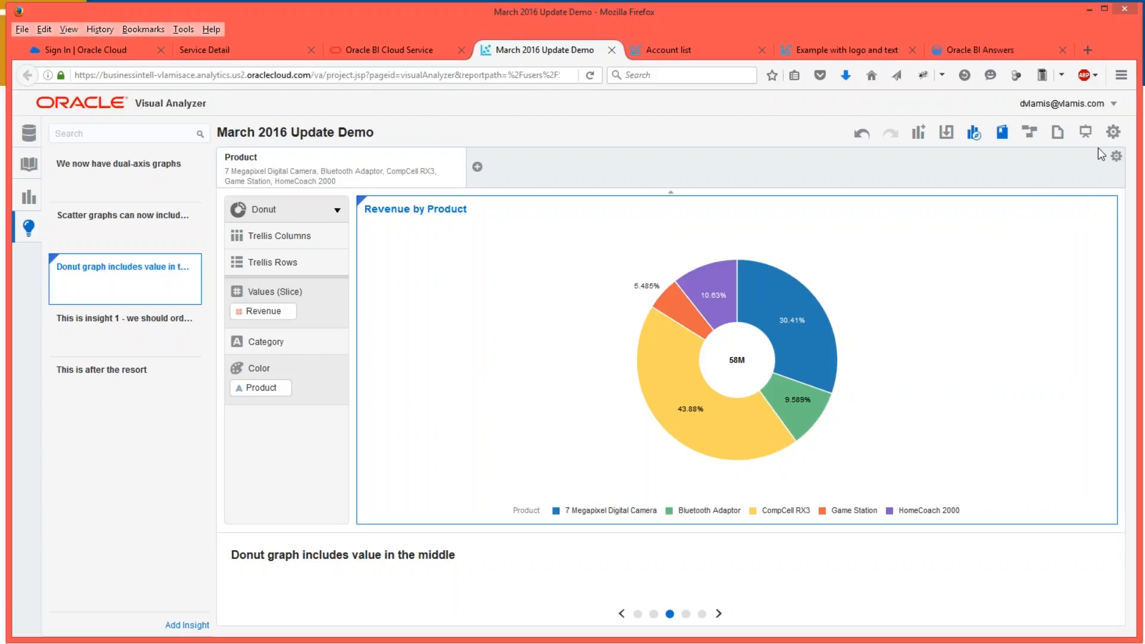
{"action": "left_click", "coordinate": [1001, 132]}
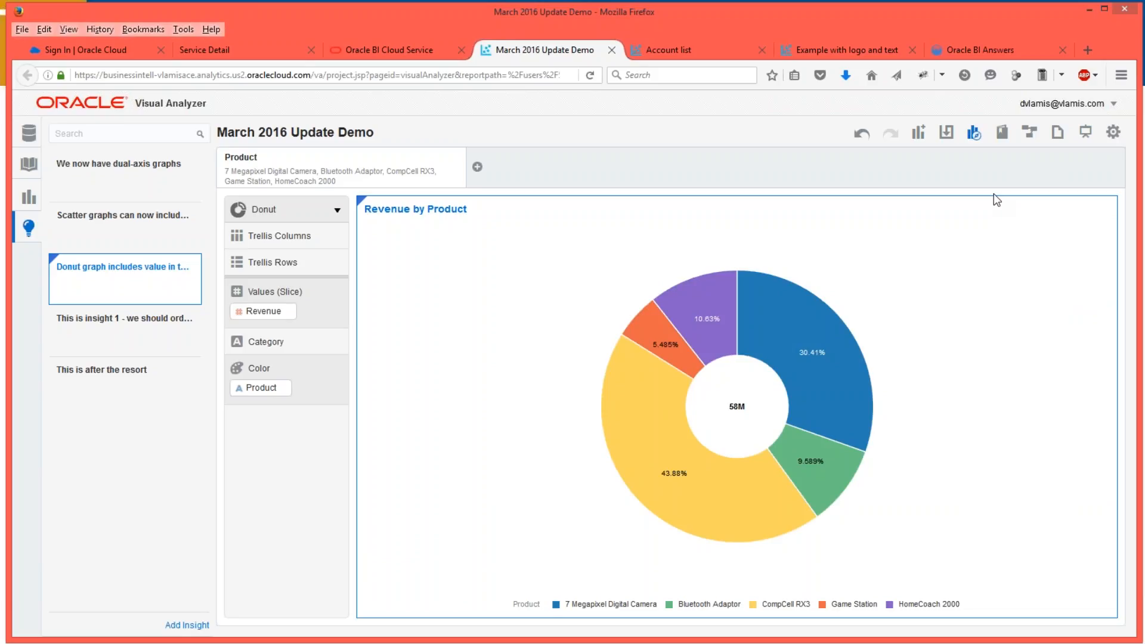
Open the "This is insight 1" insight, view the available visualization types, and return to the insights list.
{"action": "left_click", "coordinate": [119, 322]}
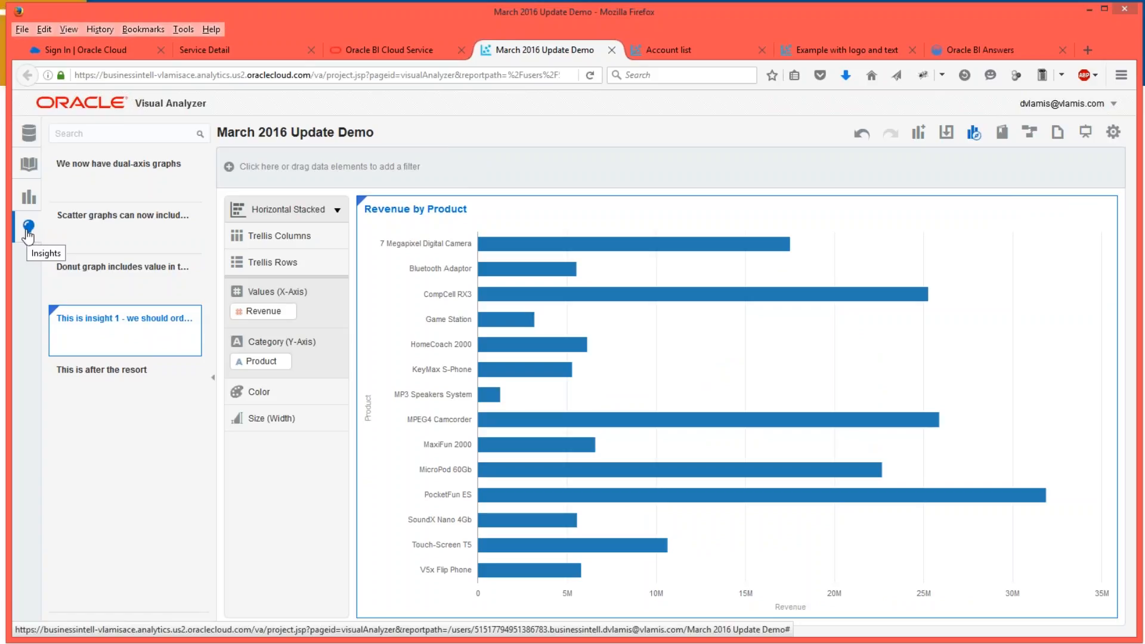
{"action": "left_click", "coordinate": [27, 197]}
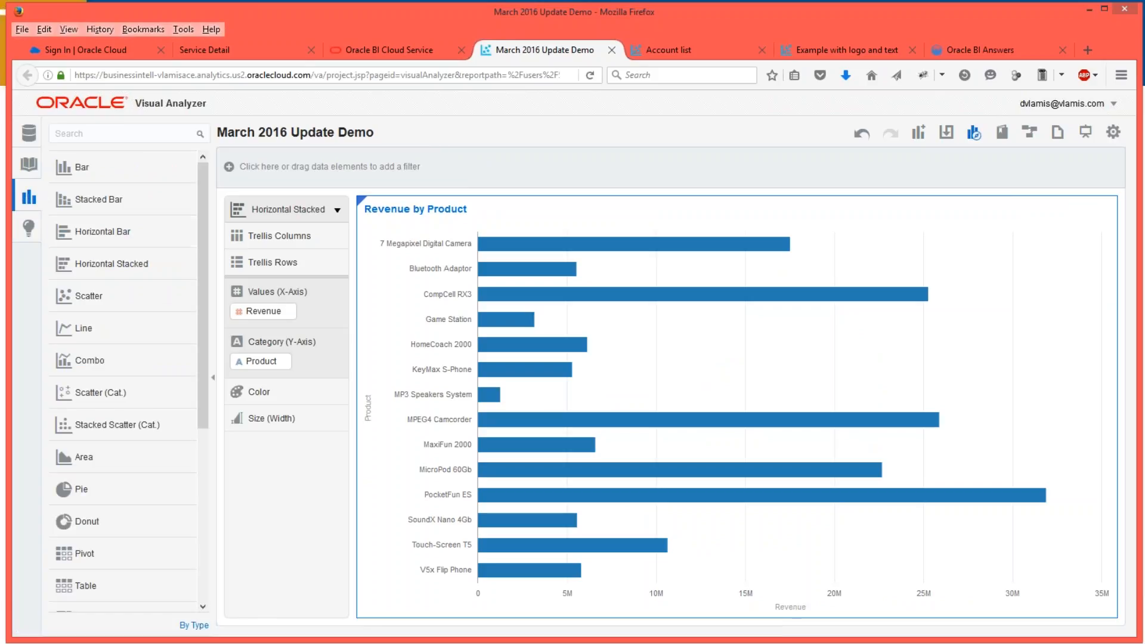
{"action": "left_click", "coordinate": [28, 231]}
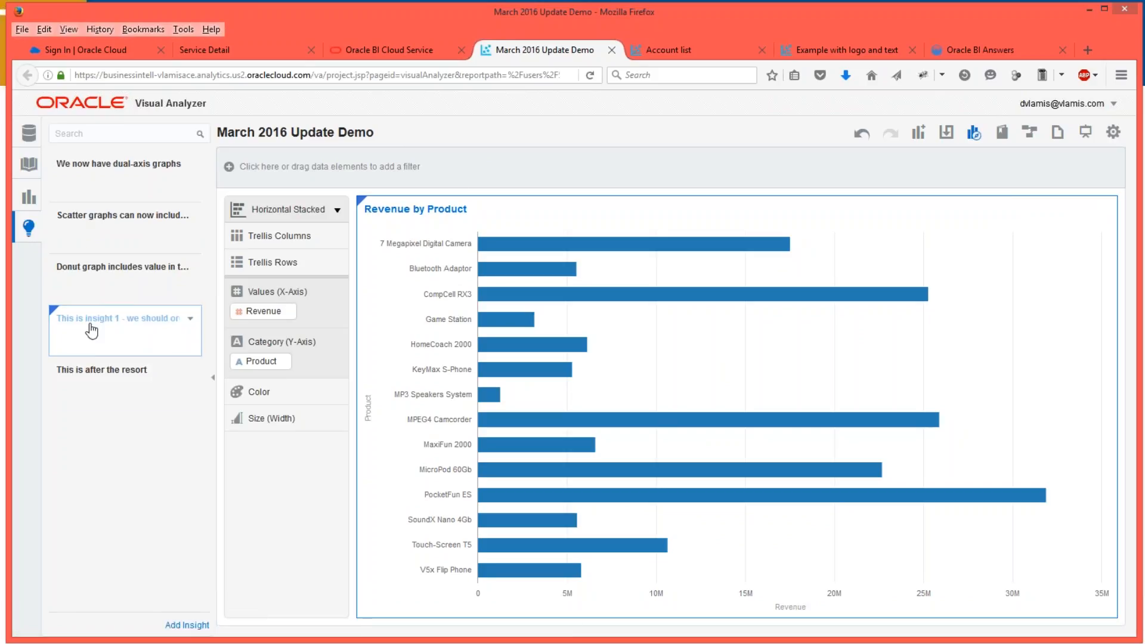
Move "This is insight 1" below "This is after the resort" and remove the "This is after the resort" insight.
{"action": "mouse_move", "coordinate": [94, 327]}
{"action": "left_mouse_down"}
{"action": "mouse_move", "coordinate": [98, 402]}
{"action": "mouse_move", "coordinate": [97, 339]}
{"action": "left_mouse_up"}
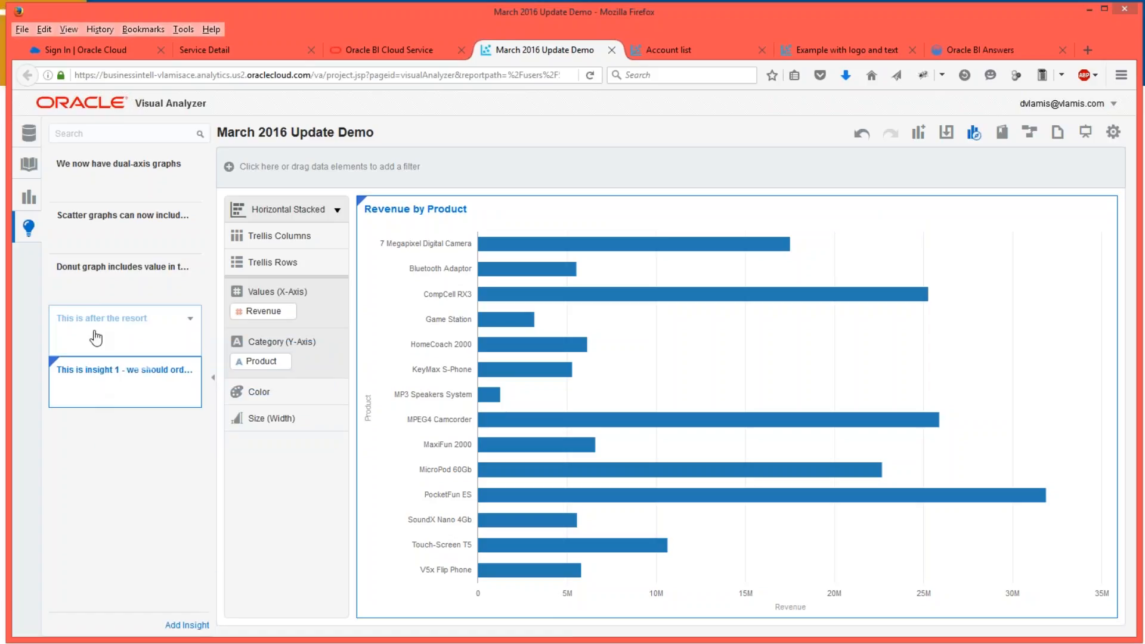
{"action": "left_click", "coordinate": [192, 323]}
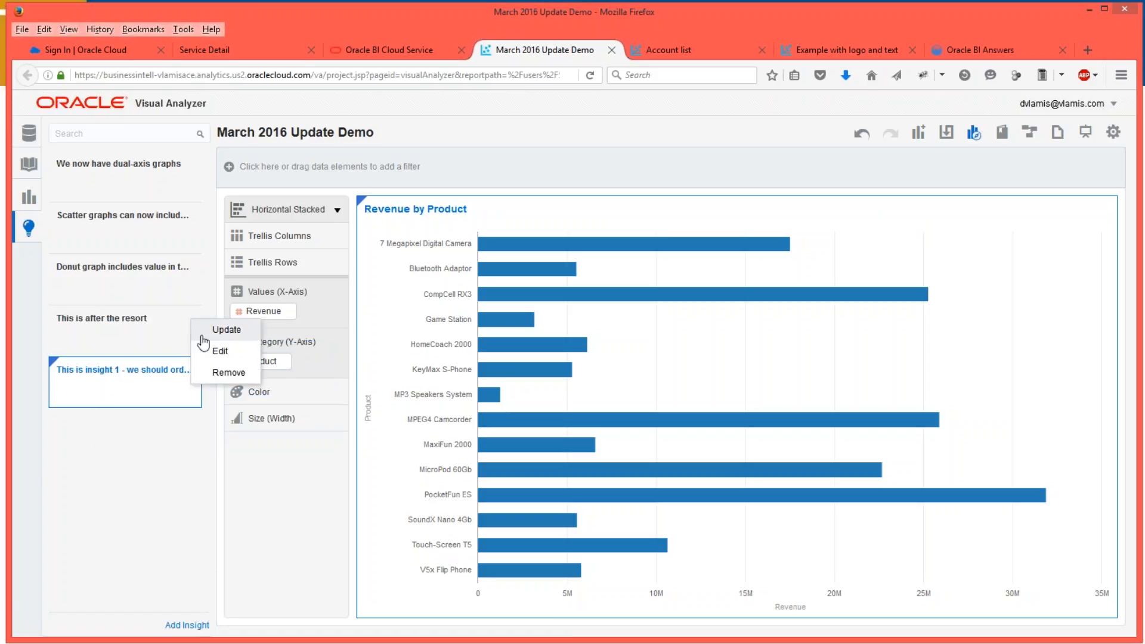
{"action": "left_click", "coordinate": [221, 372]}
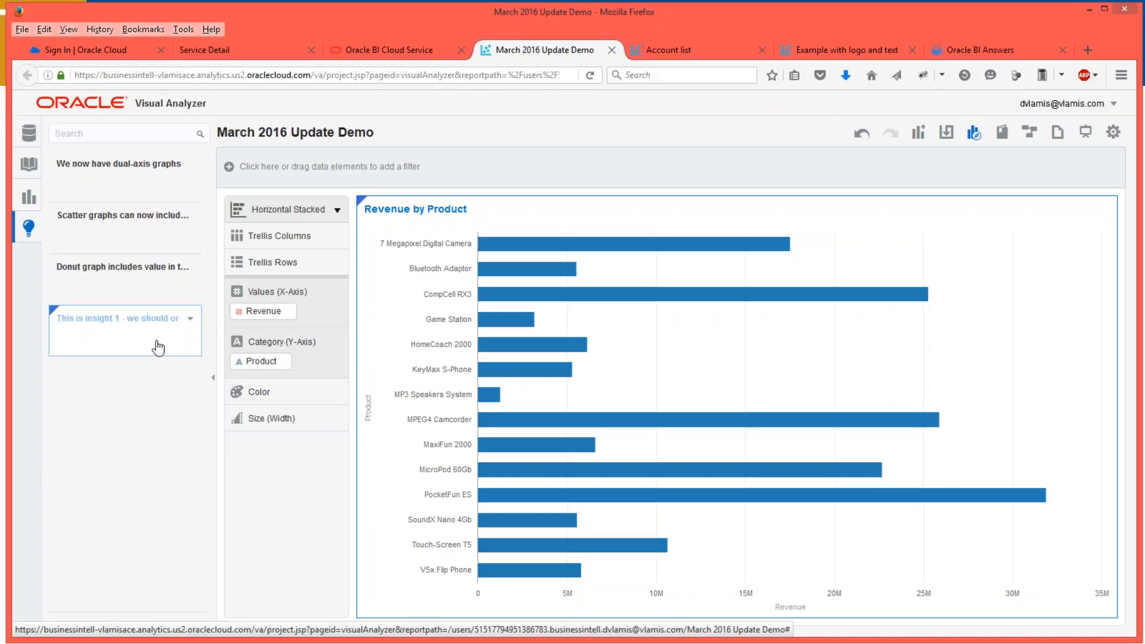
Show the Story Navigator and remove the "This is insight 1" insight.
{"action": "left_click", "coordinate": [196, 319]}
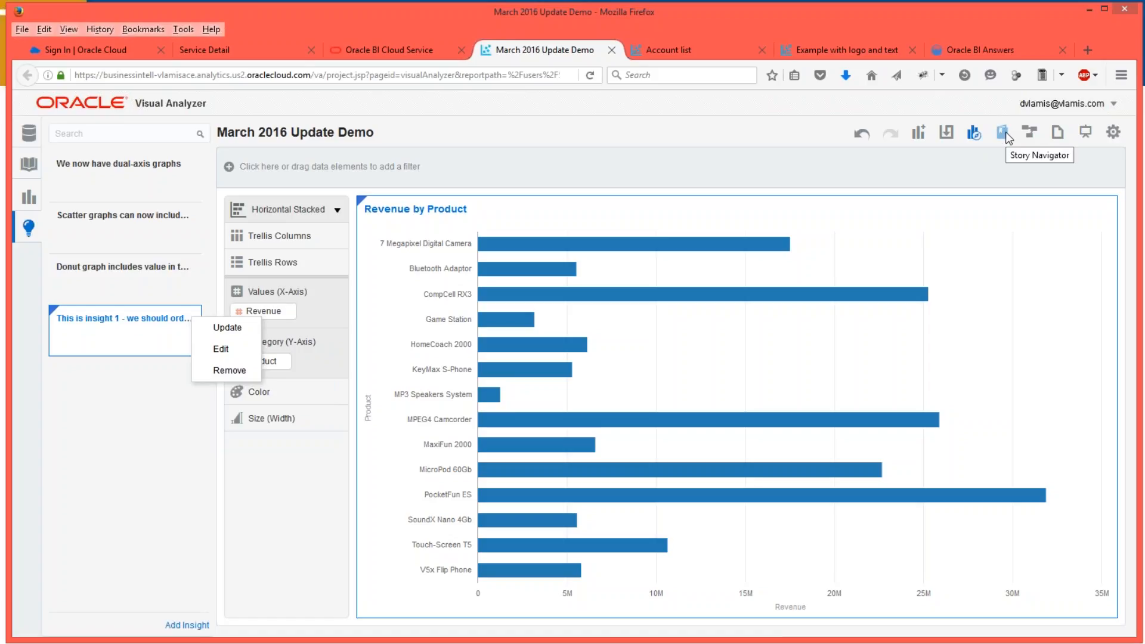
{"action": "left_click", "coordinate": [1006, 137]}
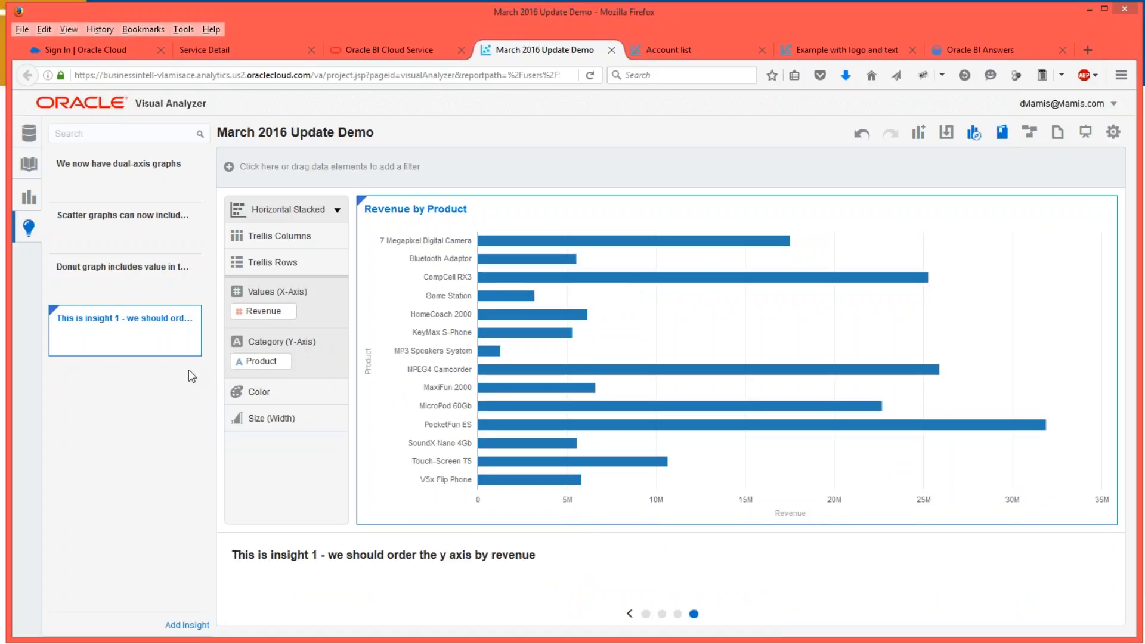
{"action": "left_click", "coordinate": [191, 320]}
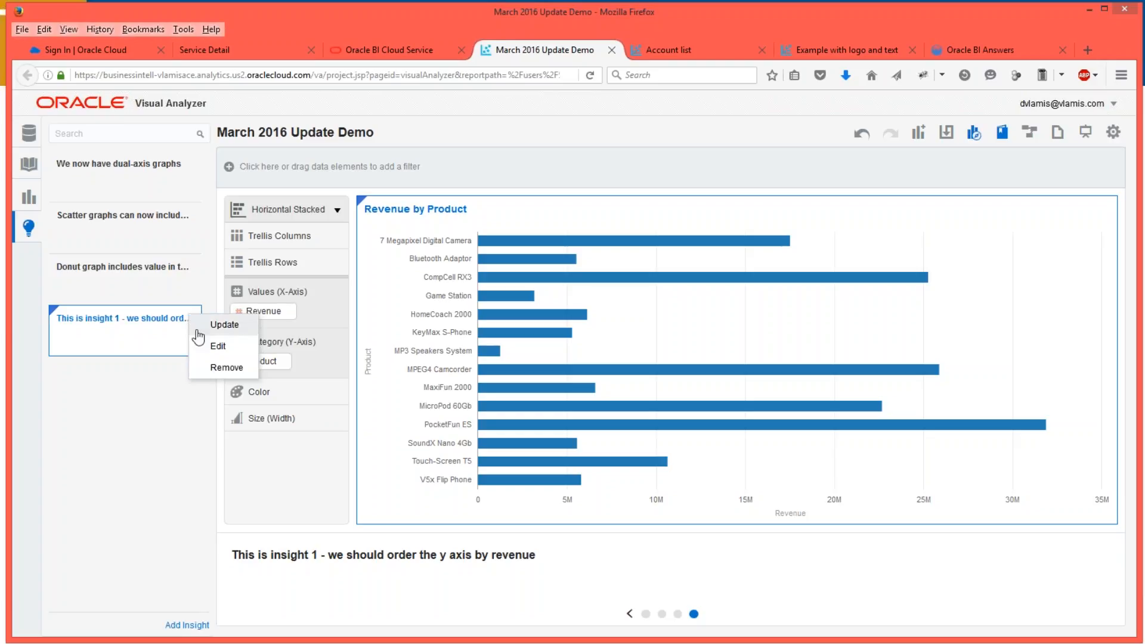
{"action": "left_click", "coordinate": [216, 369]}
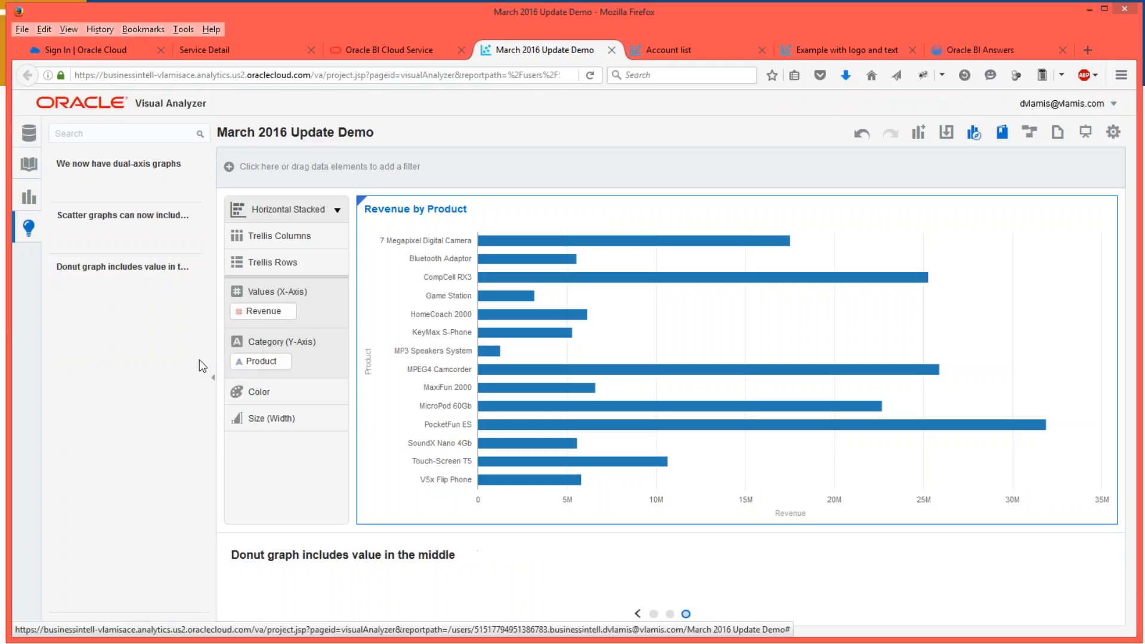
Starting from the donut graph insight, change the Revenue by Product chart to Bar and add it as a new insight.
{"action": "left_click", "coordinate": [98, 289]}
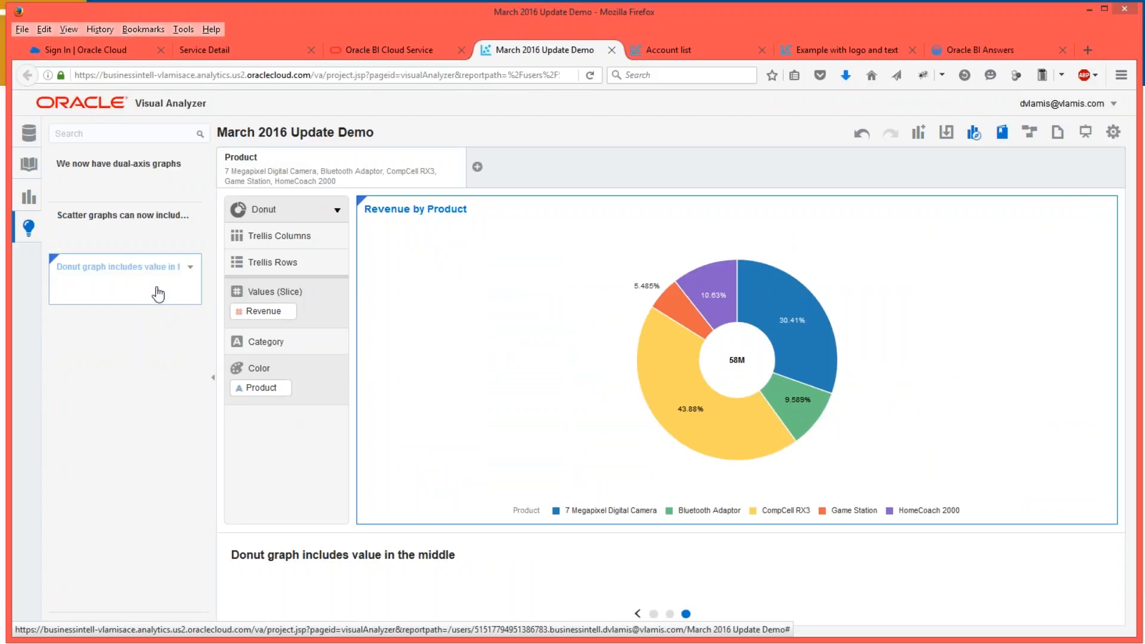
{"action": "mouse_move", "coordinate": [127, 221]}
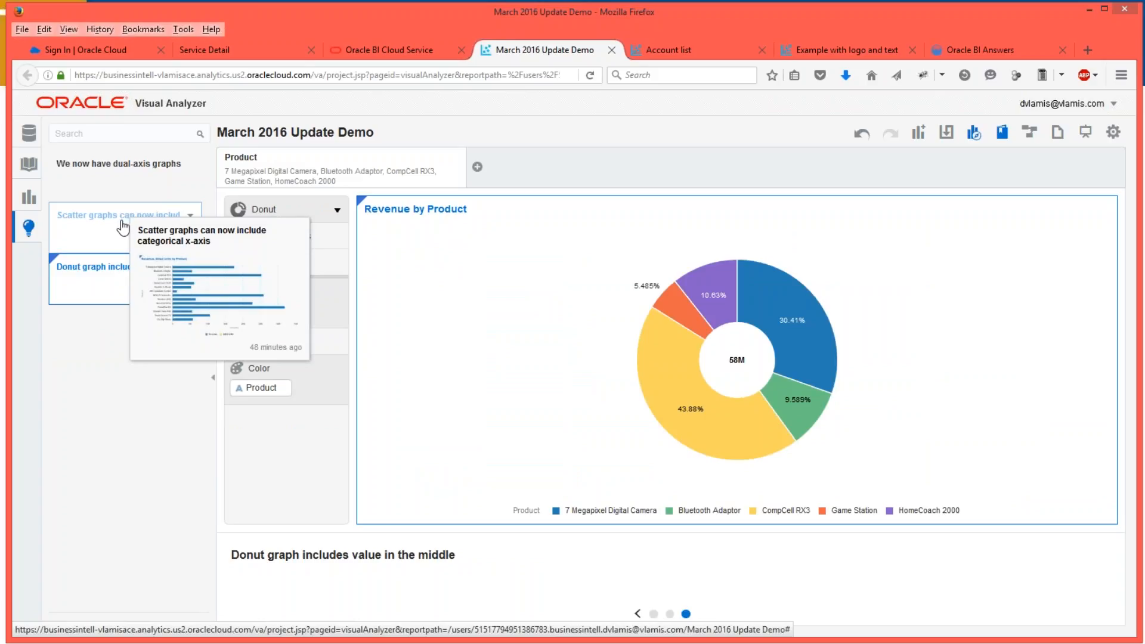
{"action": "mouse_move", "coordinate": [671, 617]}
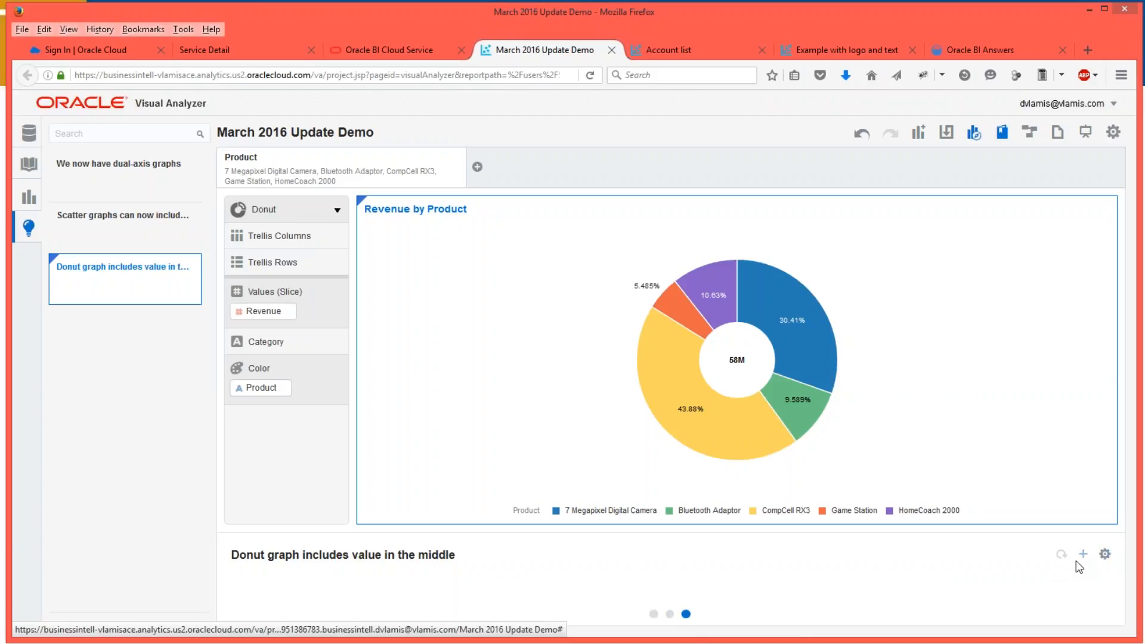
{"action": "mouse_move", "coordinate": [704, 340]}
{"action": "left_click", "coordinate": [1058, 211]}
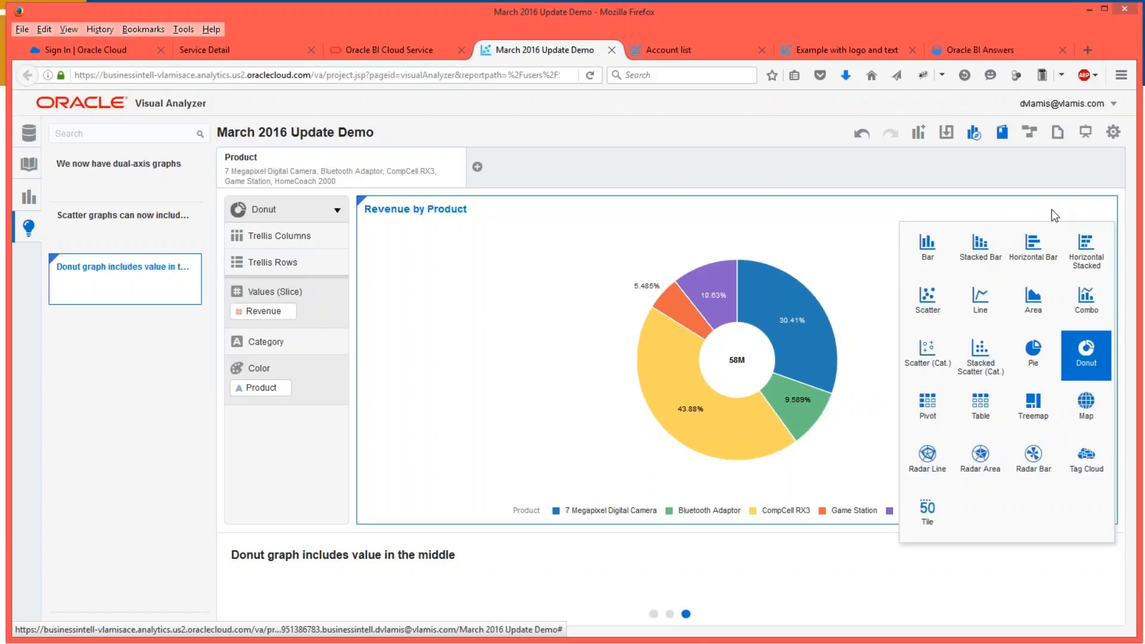
{"action": "left_click", "coordinate": [926, 244]}
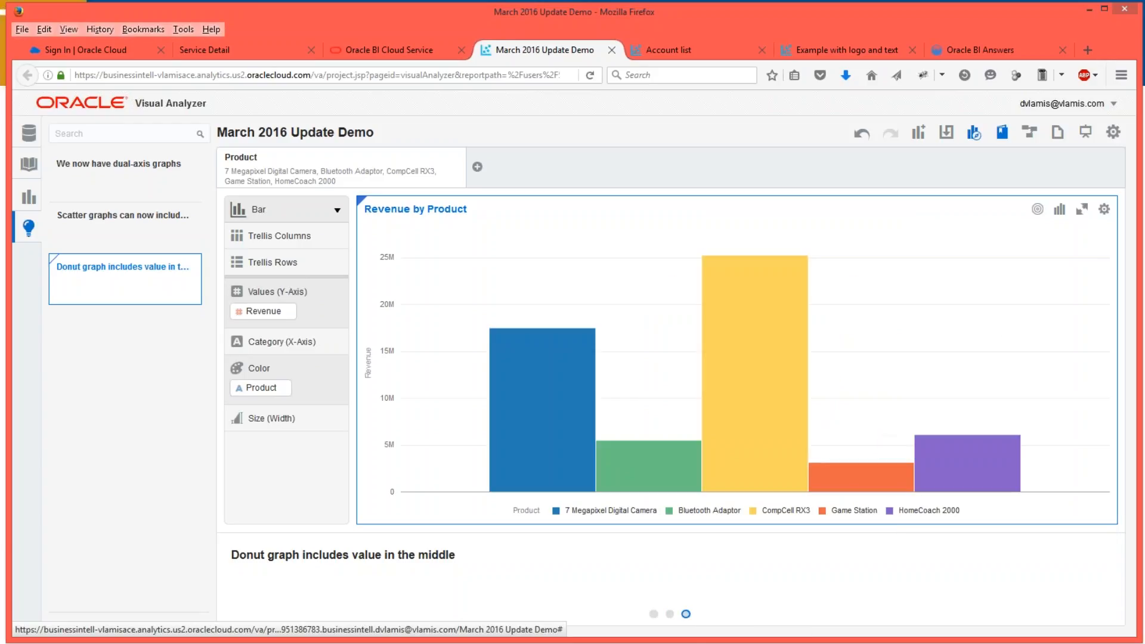
{"action": "left_click", "coordinate": [1085, 554]}
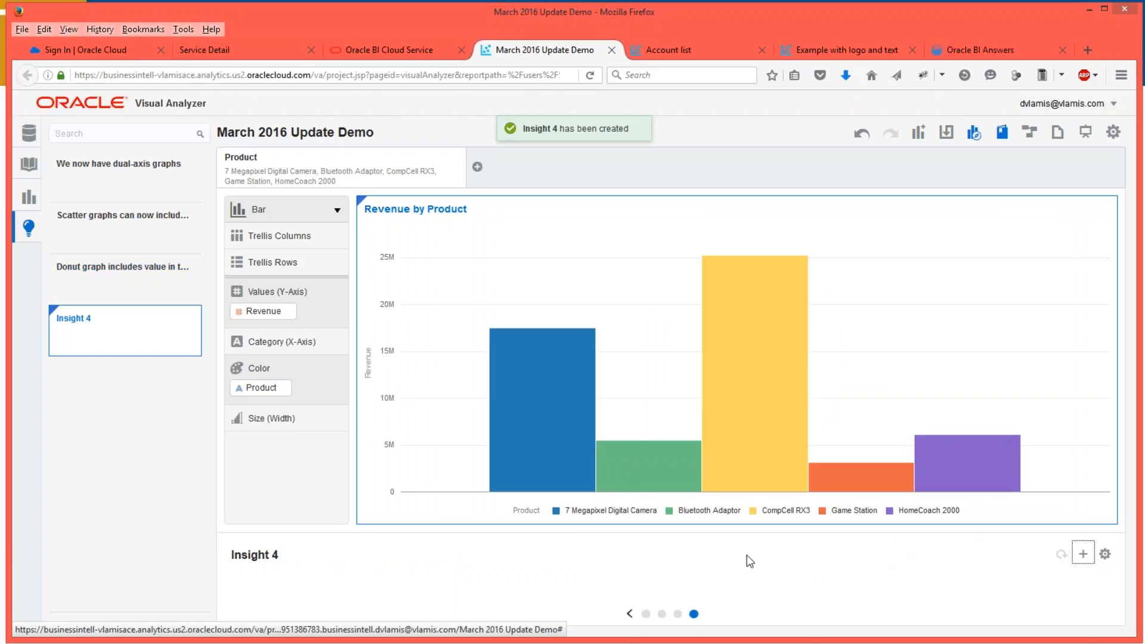
Retitle the new bar chart insight "Looks like CompCell RX3 is doing great!".
{"action": "left_click", "coordinate": [1105, 554]}
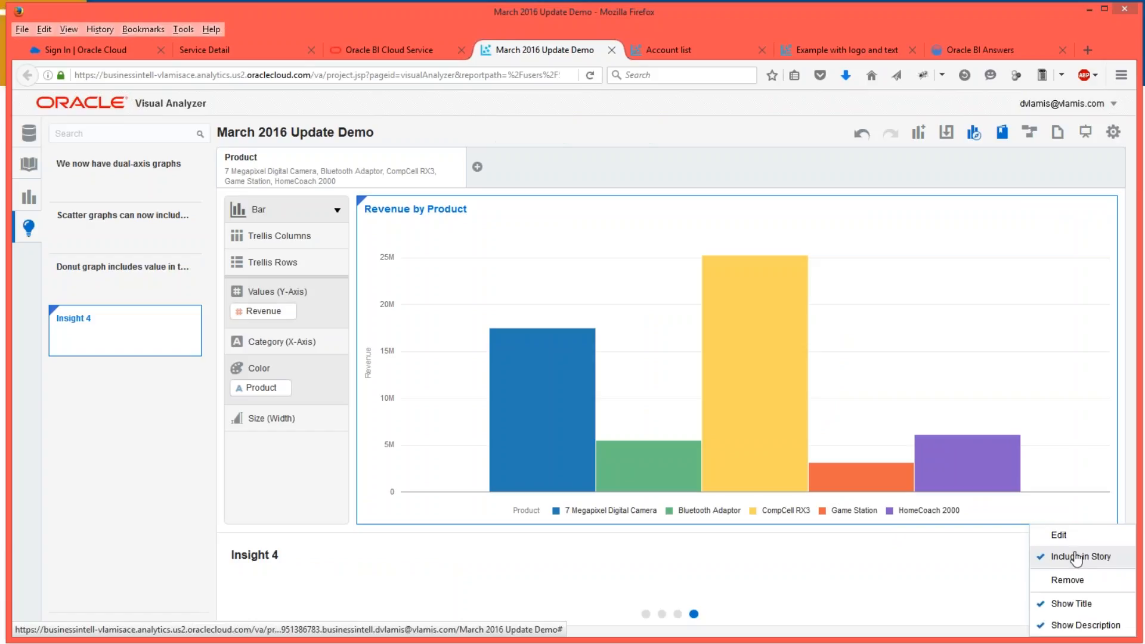
{"action": "left_click", "coordinate": [1061, 537]}
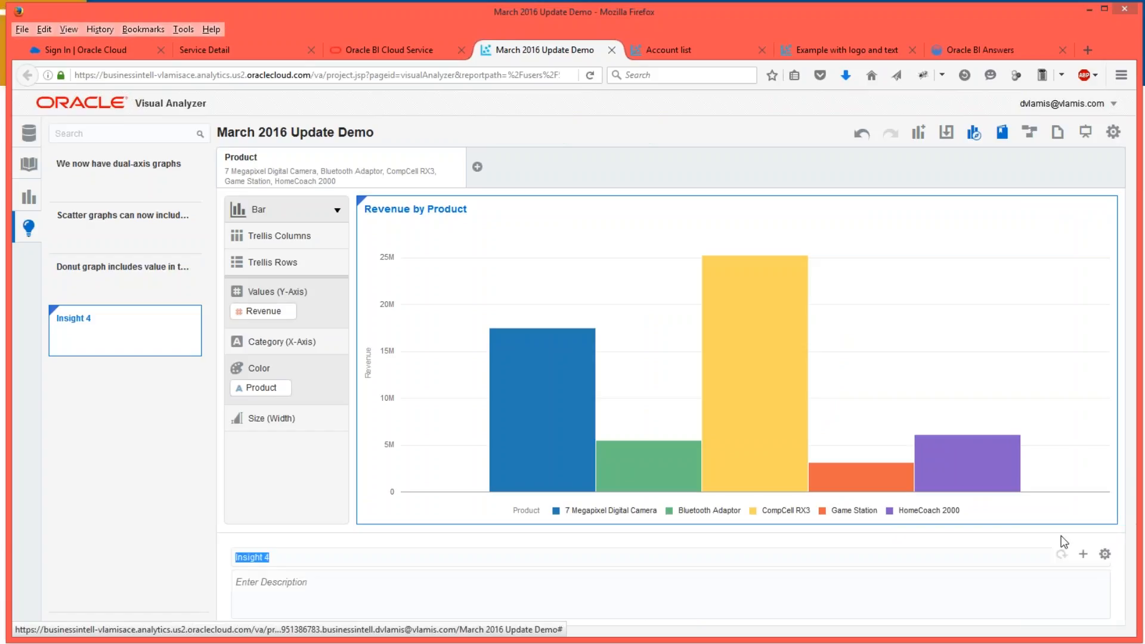
{"action": "type", "text": "Th"}
{"action": "key", "text": "BackSpace"}
{"action": "key", "text": "BackSpace"}
{"action": "type", "text": "Loo"}
{"action": "type", "text": "ks like CompCell RX3 is"}
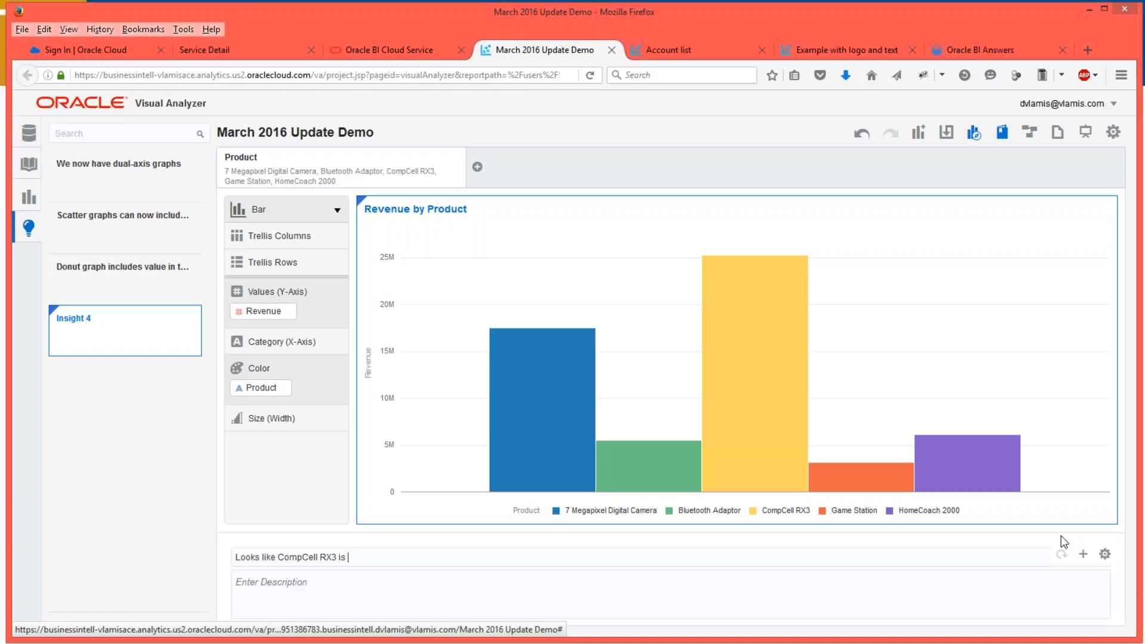
{"action": "type", "text": " doing greqat"}
{"action": "key", "text": "BackSpace"}
{"action": "key", "text": "BackSpace"}
{"action": "type", "text": "at"}
{"action": "left_click", "coordinate": [102, 467]}
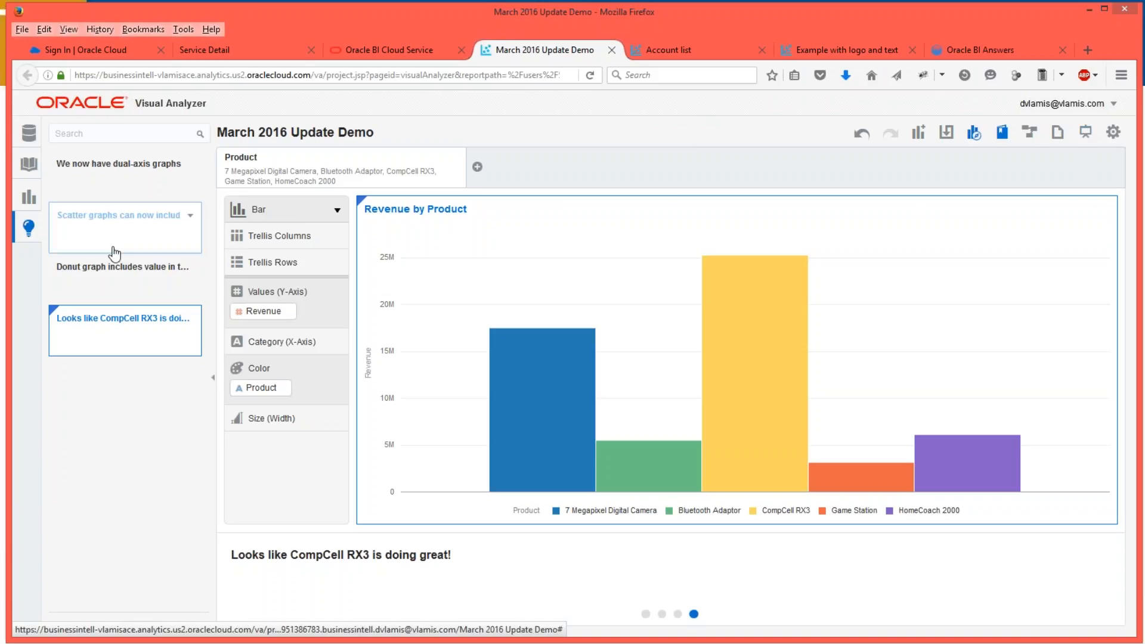
Preview the story in full-screen presentation mode and return to the editing view.
{"action": "left_click", "coordinate": [1085, 132]}
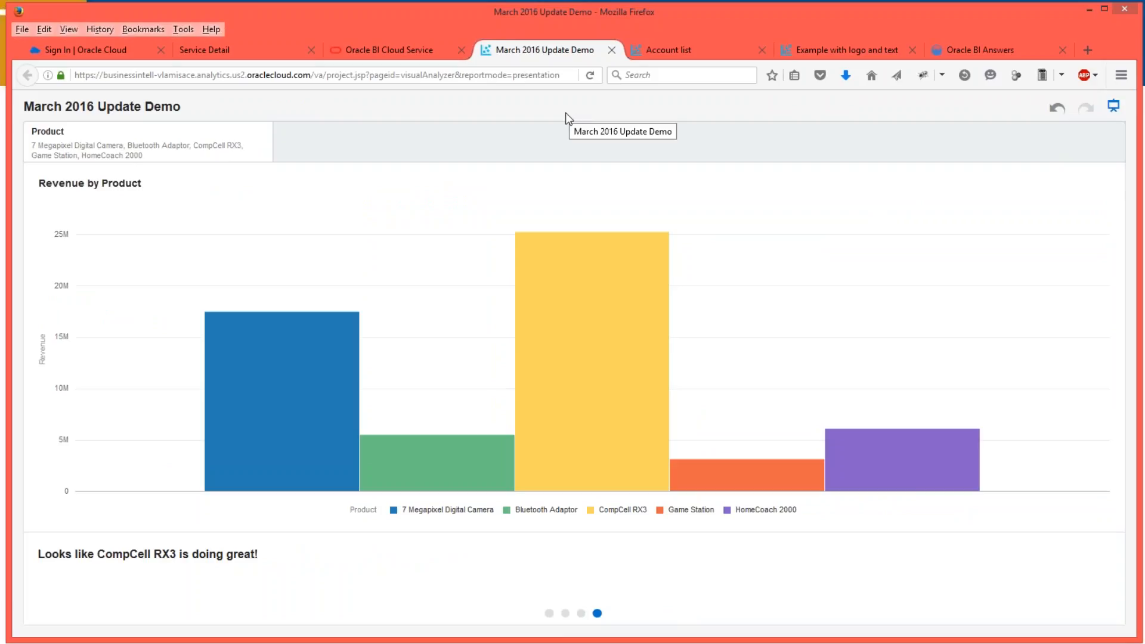
{"action": "key", "text": "F11"}
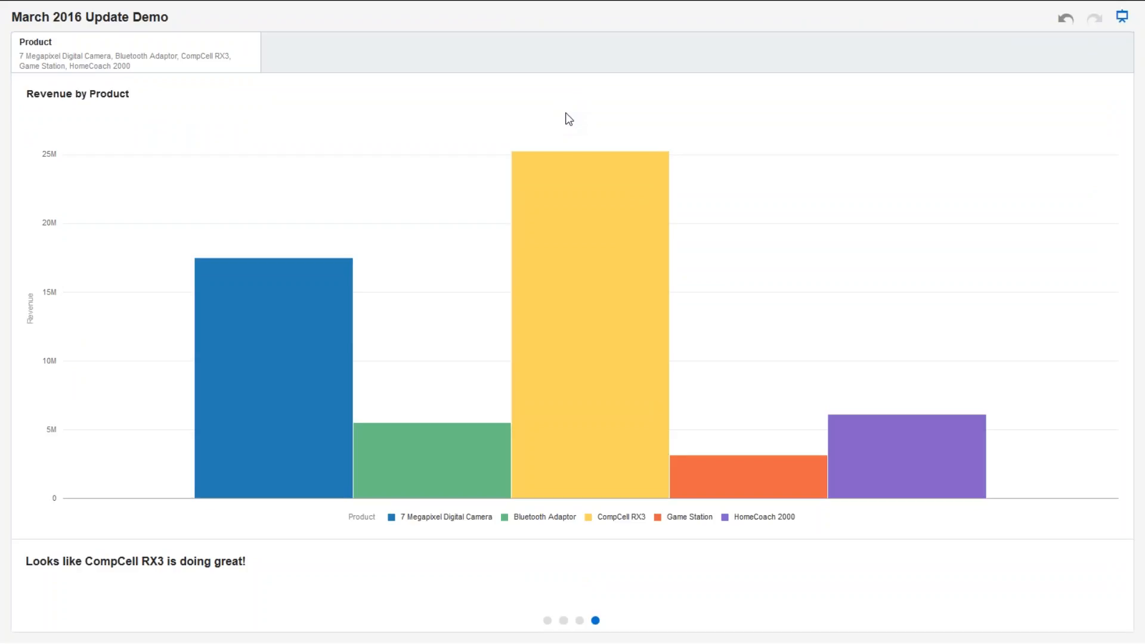
{"action": "left_click", "coordinate": [1122, 18]}
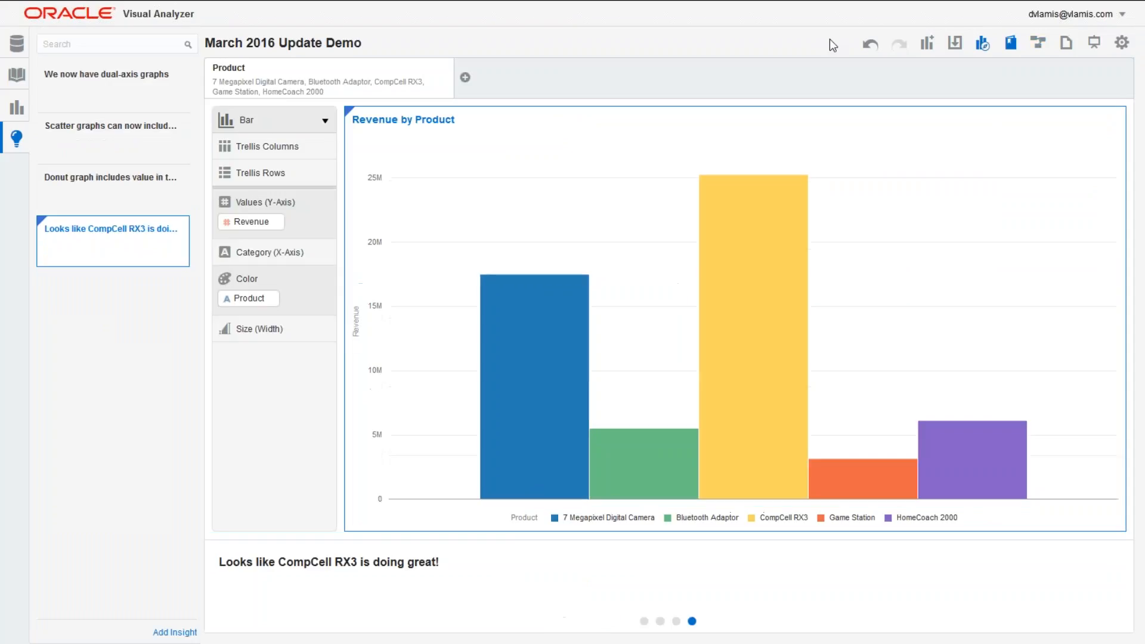
Undo the title change on the new bar chart insight.
{"action": "left_click", "coordinate": [871, 46]}
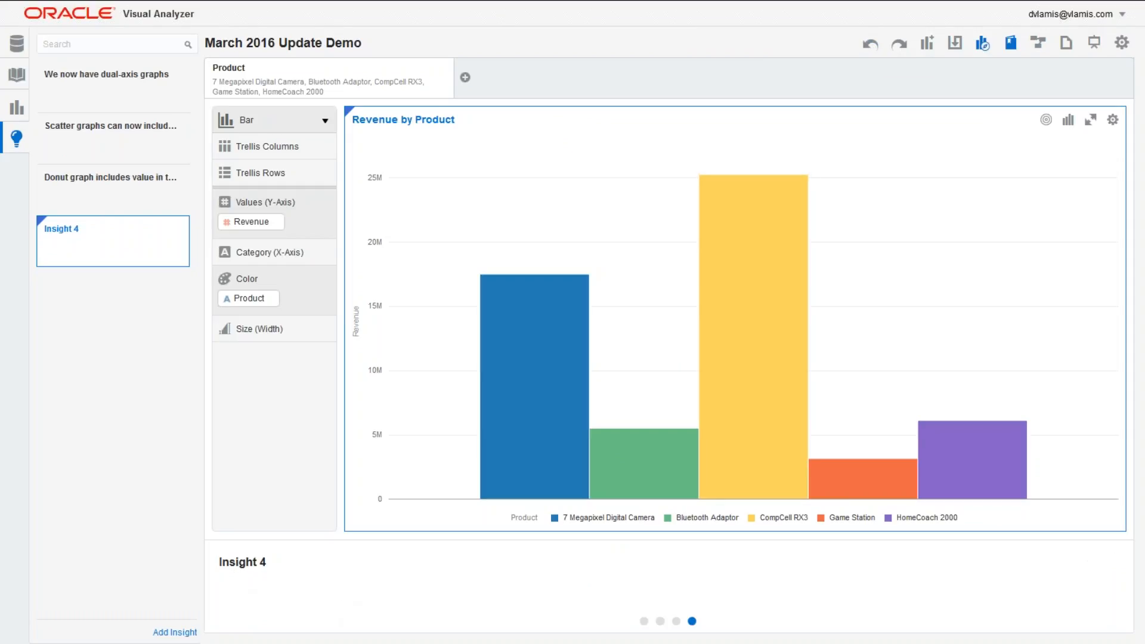
Redo the title change on the new bar chart insight, leave full screen and switch to the presentation slides.
{"action": "left_click", "coordinate": [900, 45]}
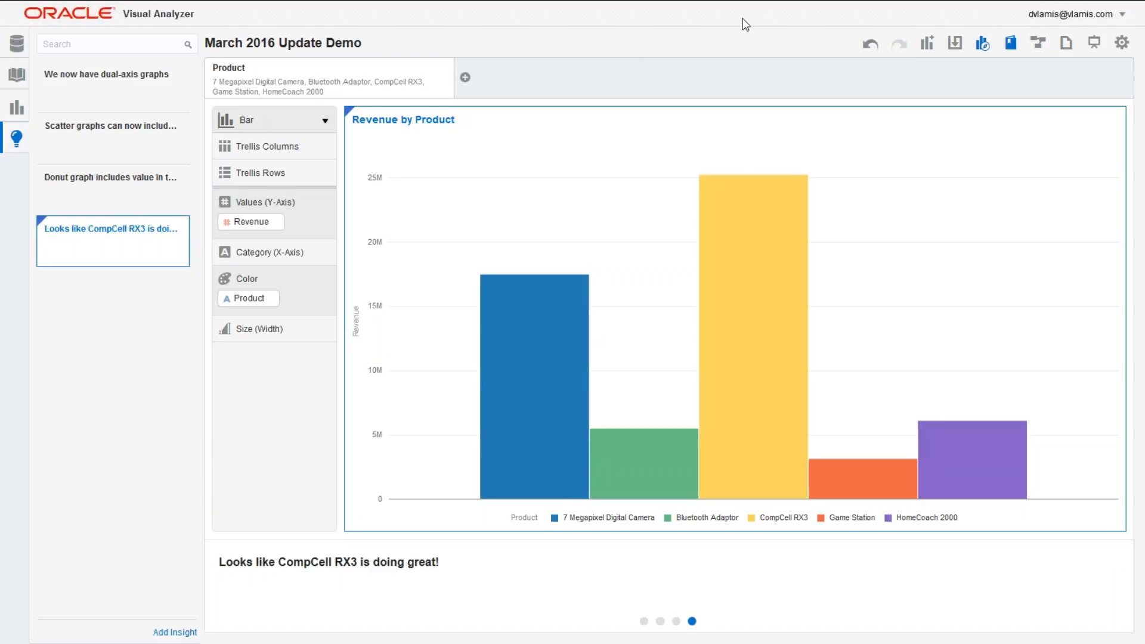
{"action": "key", "text": "F11"}
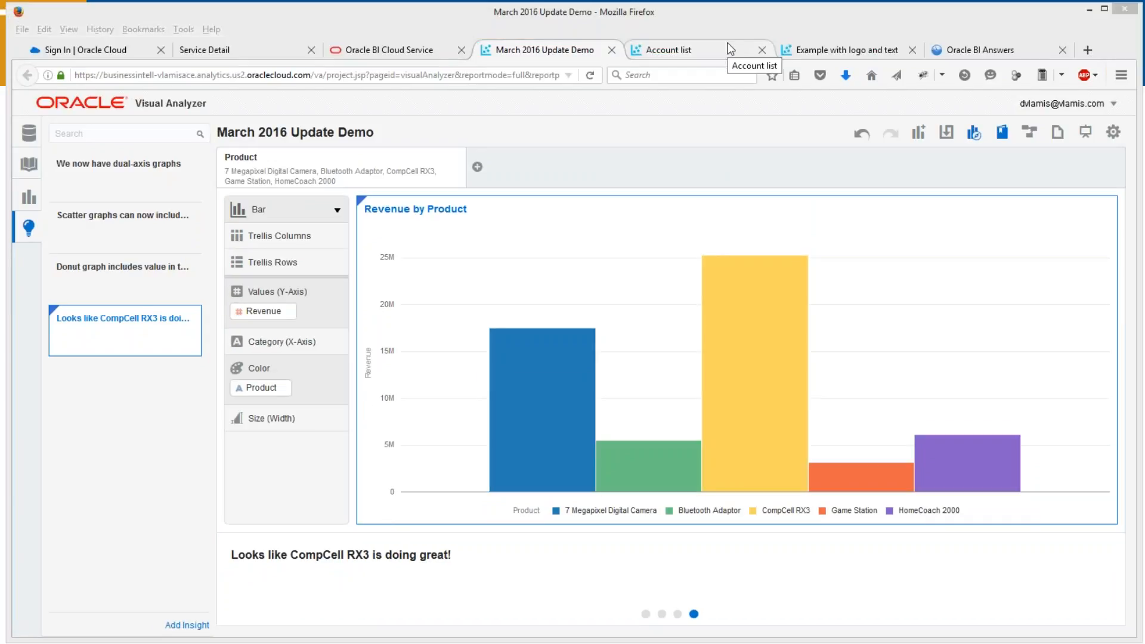
{"action": "key", "text": "alt+Tab"}
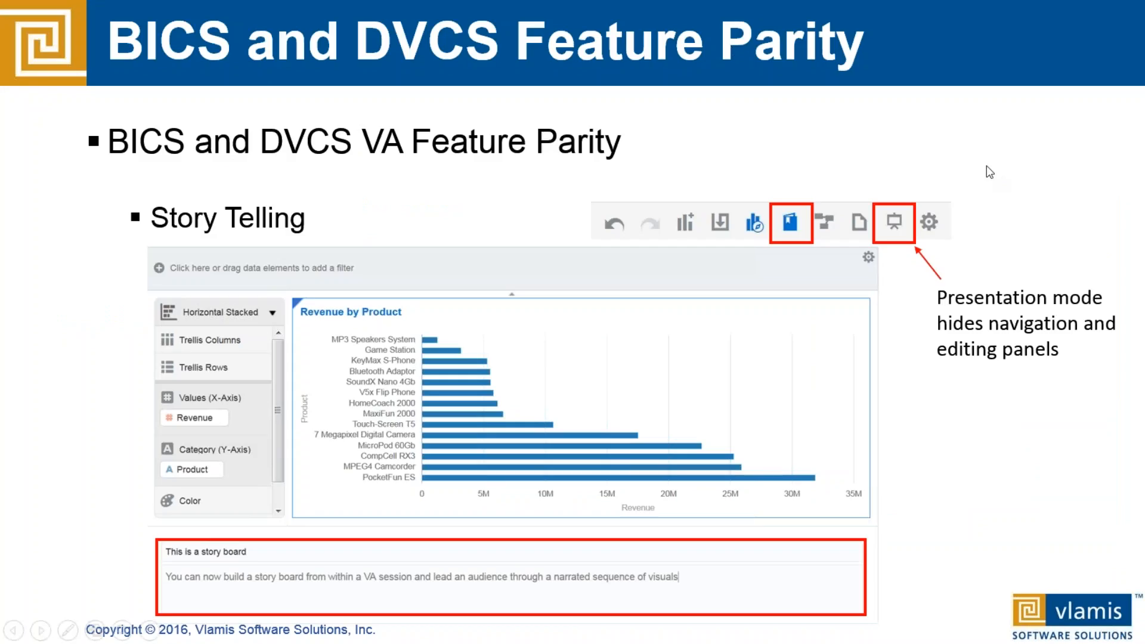
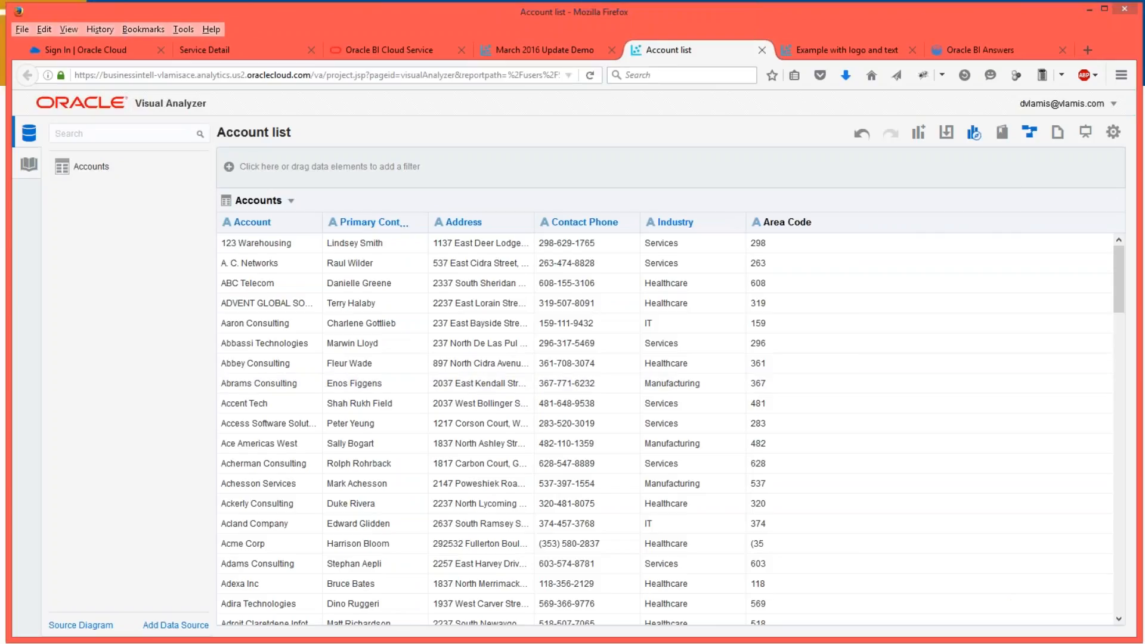
In the "Example with logo and text" project, make the "Revenue for the Current Year" heading text bold.
{"action": "left_click", "coordinate": [819, 50]}
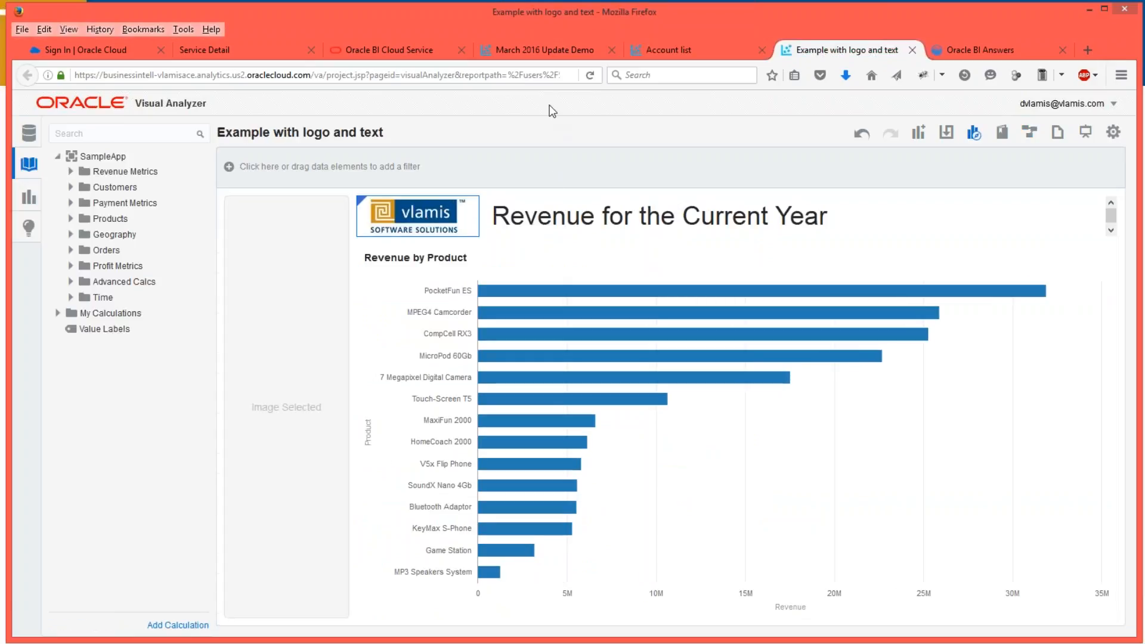
{"action": "left_click", "coordinate": [586, 218]}
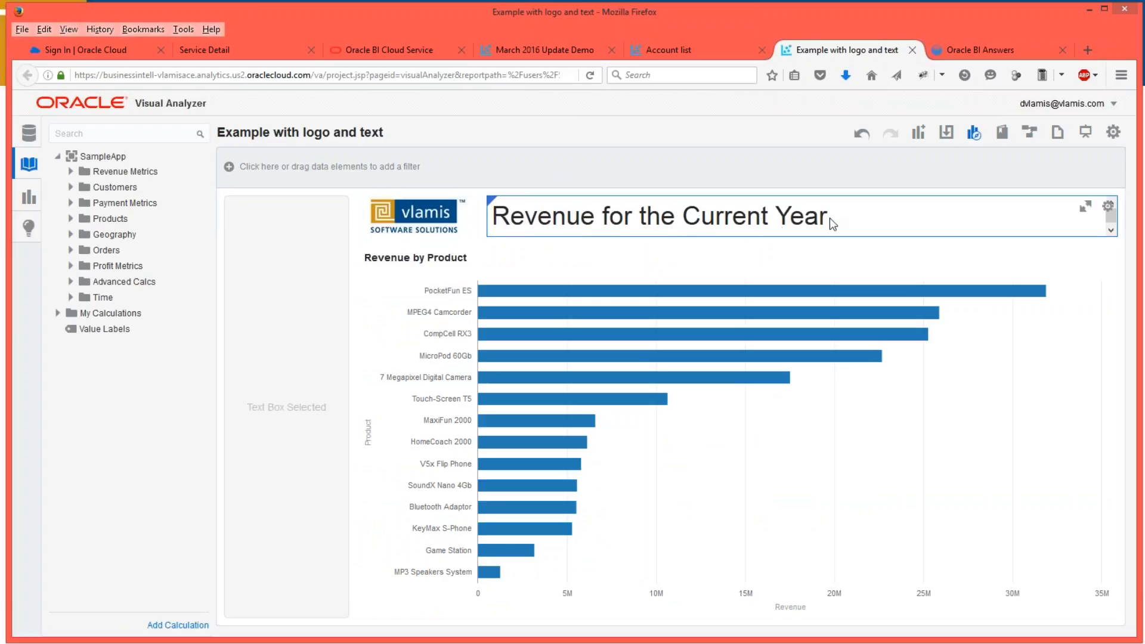
{"action": "mouse_move", "coordinate": [830, 218]}
{"action": "left_mouse_down"}
{"action": "mouse_move", "coordinate": [797, 212]}
{"action": "mouse_move", "coordinate": [811, 206]}
{"action": "left_mouse_up"}
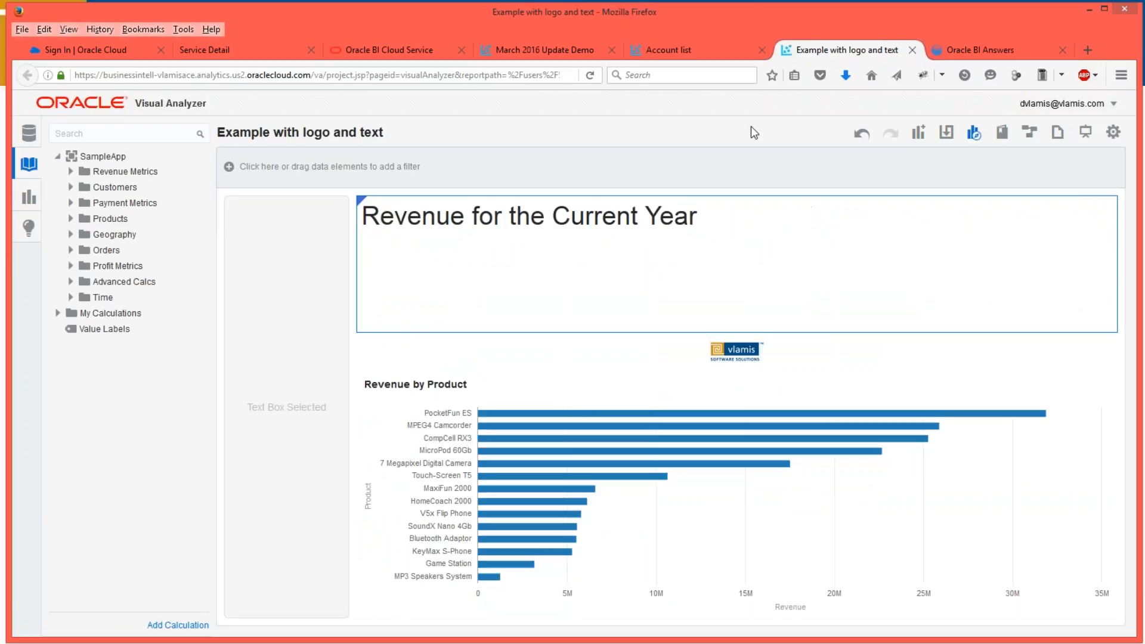
{"action": "left_click", "coordinate": [862, 133]}
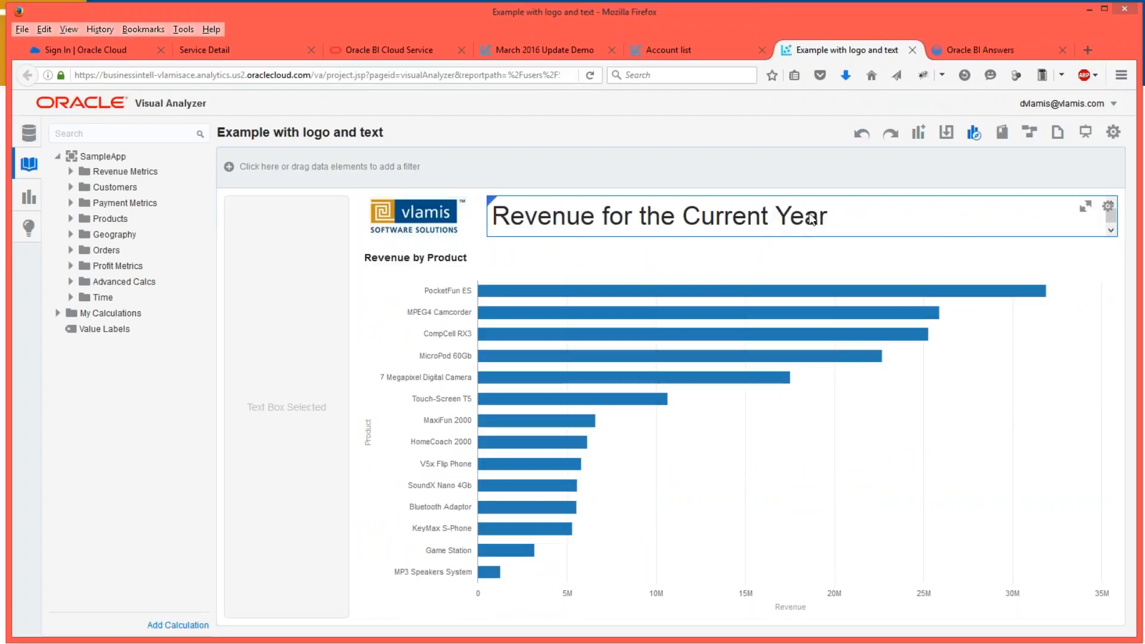
{"action": "left_click", "coordinate": [819, 219]}
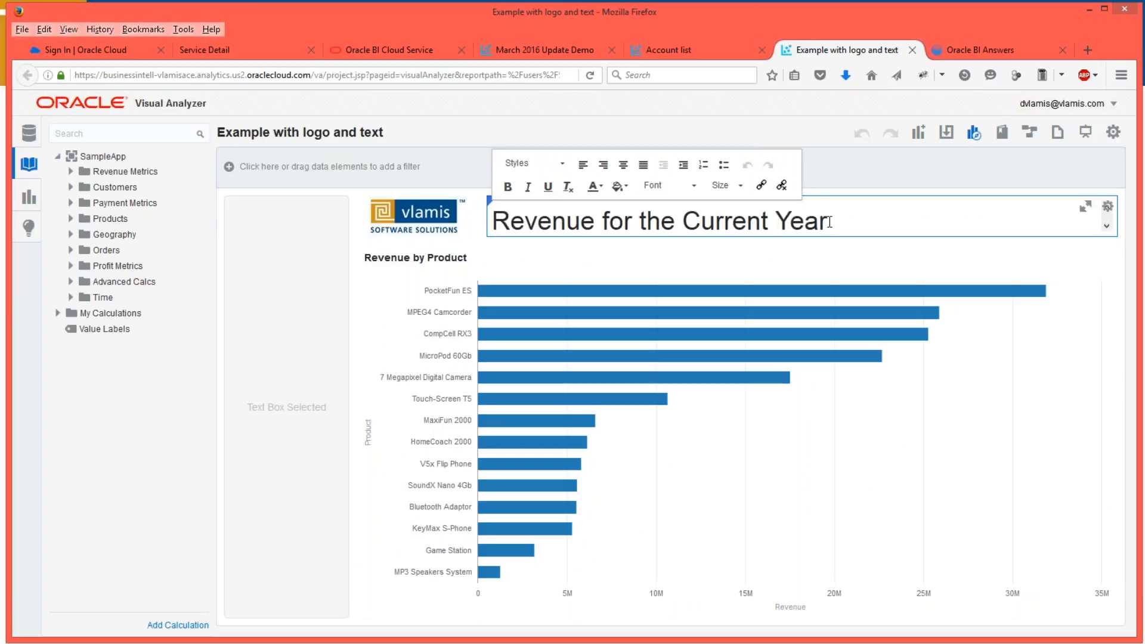
{"action": "left_click_drag", "start_coordinate": [828, 221], "coordinate": [493, 221]}
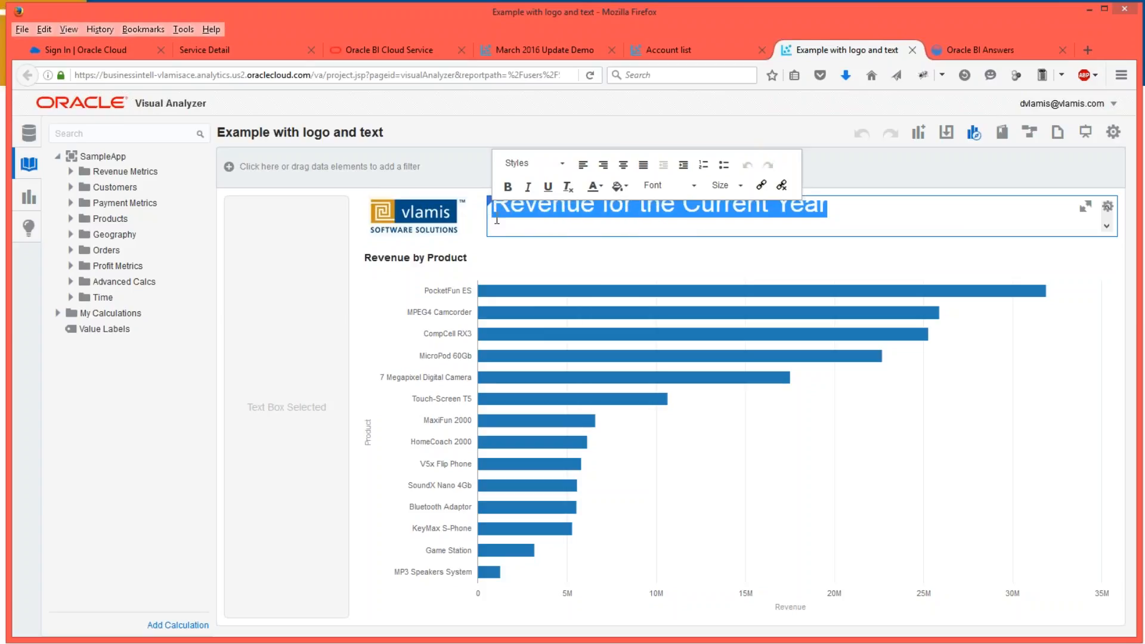
{"action": "left_click", "coordinate": [508, 187]}
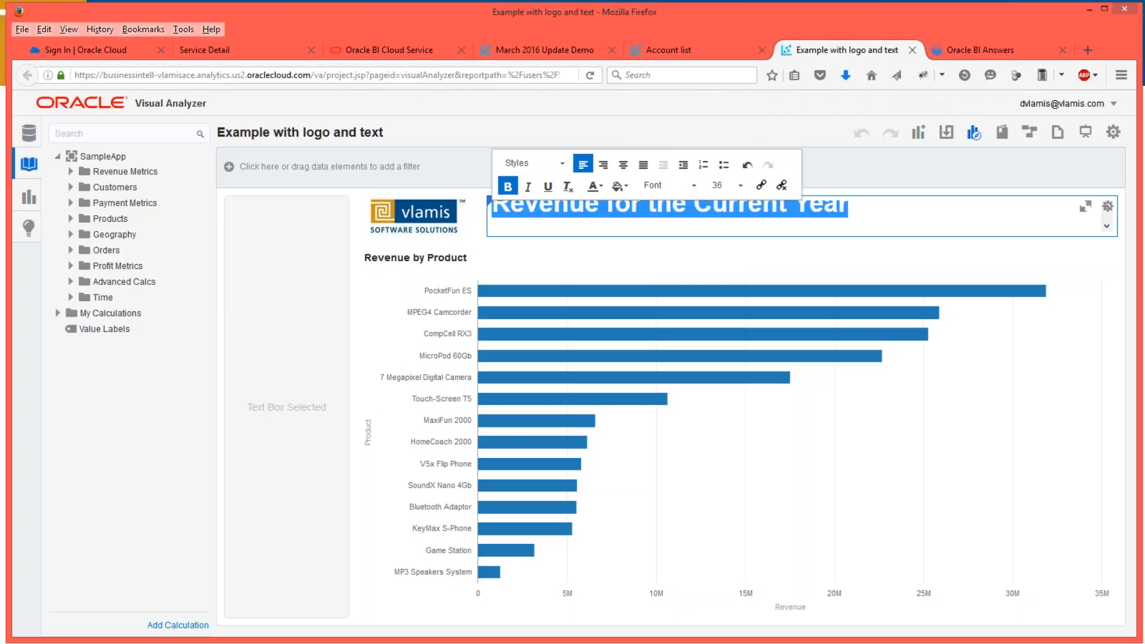
{"action": "left_click", "coordinate": [877, 213]}
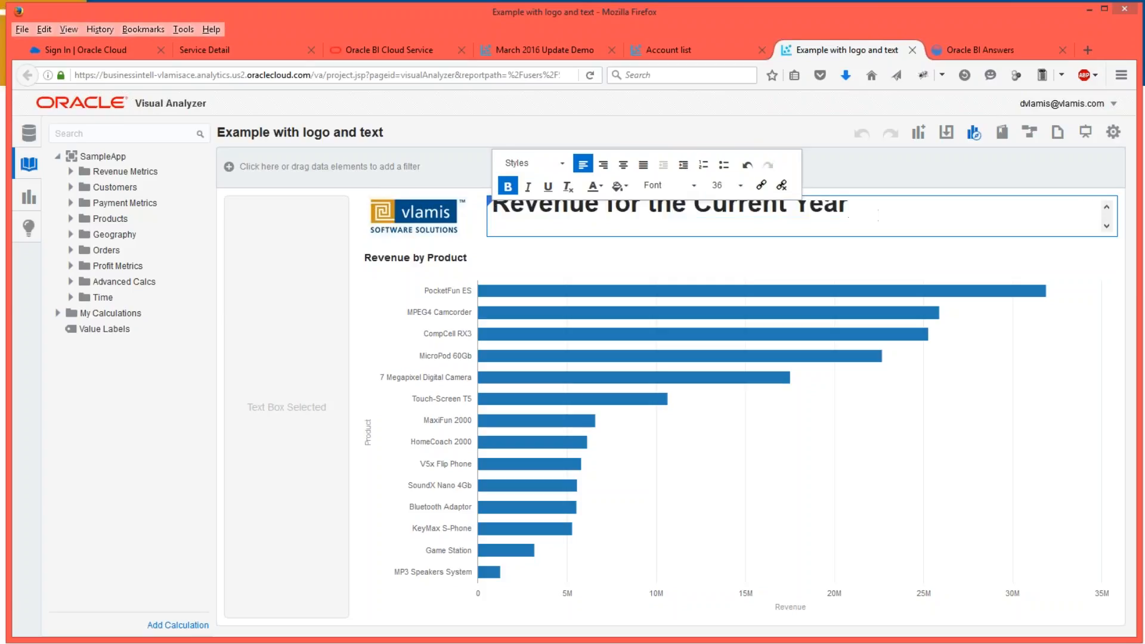
{"action": "left_click", "coordinate": [493, 159]}
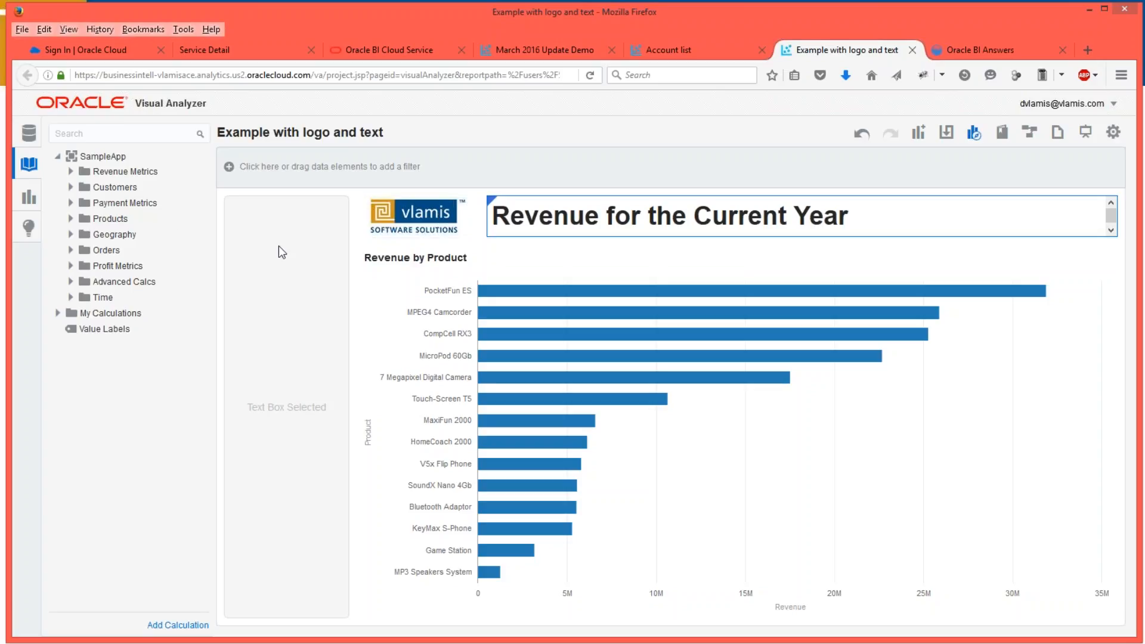
Examine the list of available visualization types down to Text Box and Image.
{"action": "left_click", "coordinate": [27, 199]}
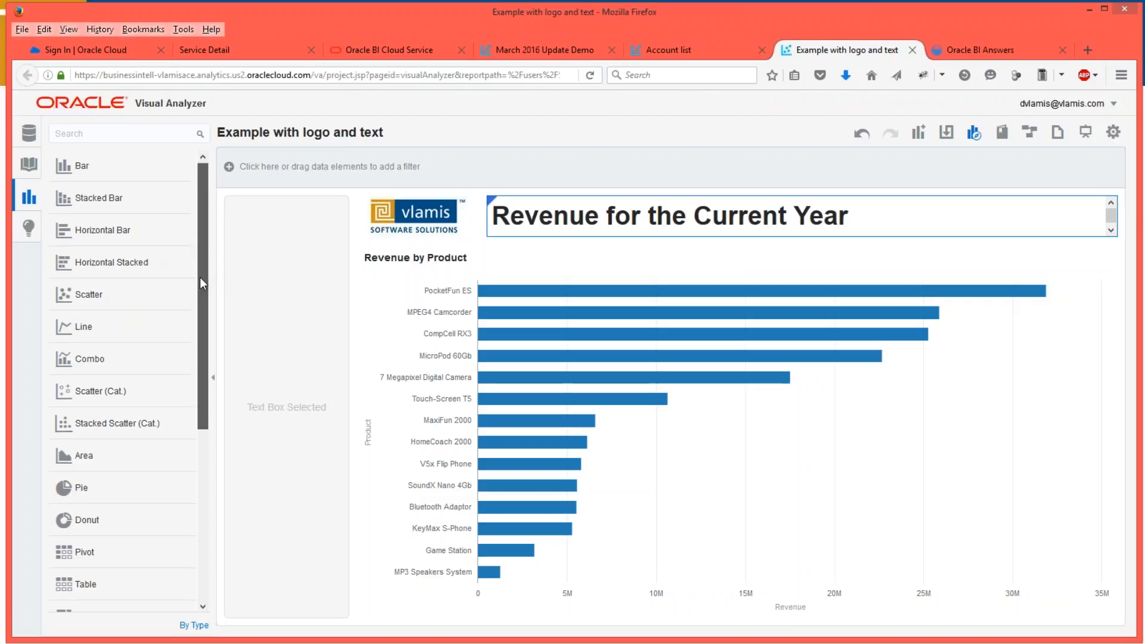
{"action": "left_click_drag", "start_coordinate": [199, 277], "coordinate": [174, 471]}
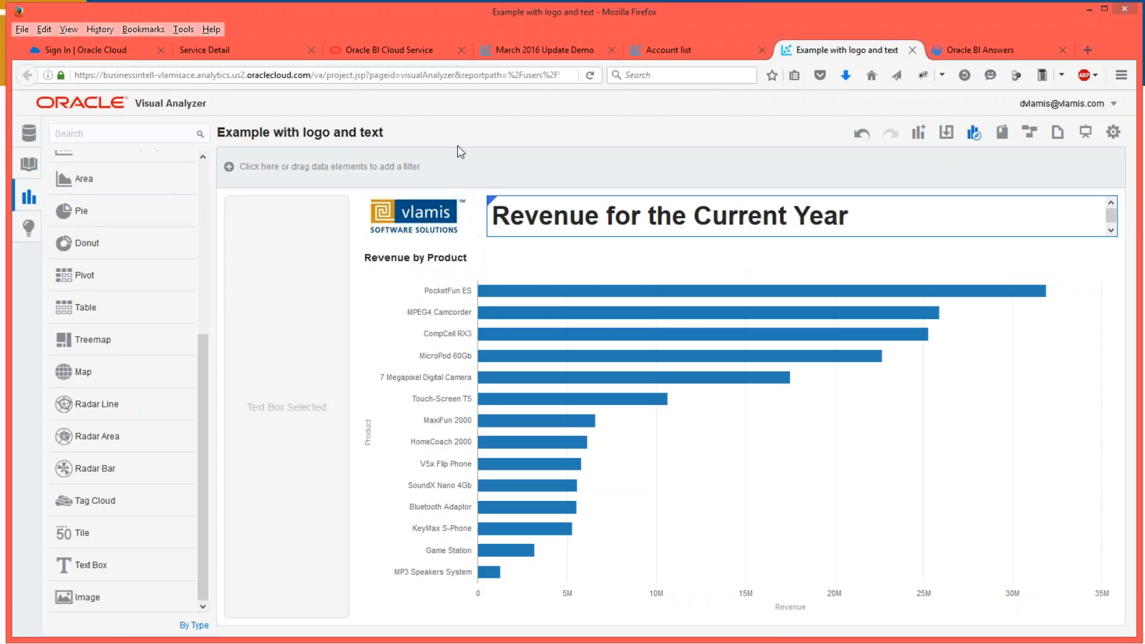
Follow the link on the vlamis logo, review the Oracle Cloud Test Drive sign-up page and return to the project.
{"action": "left_click", "coordinate": [414, 217]}
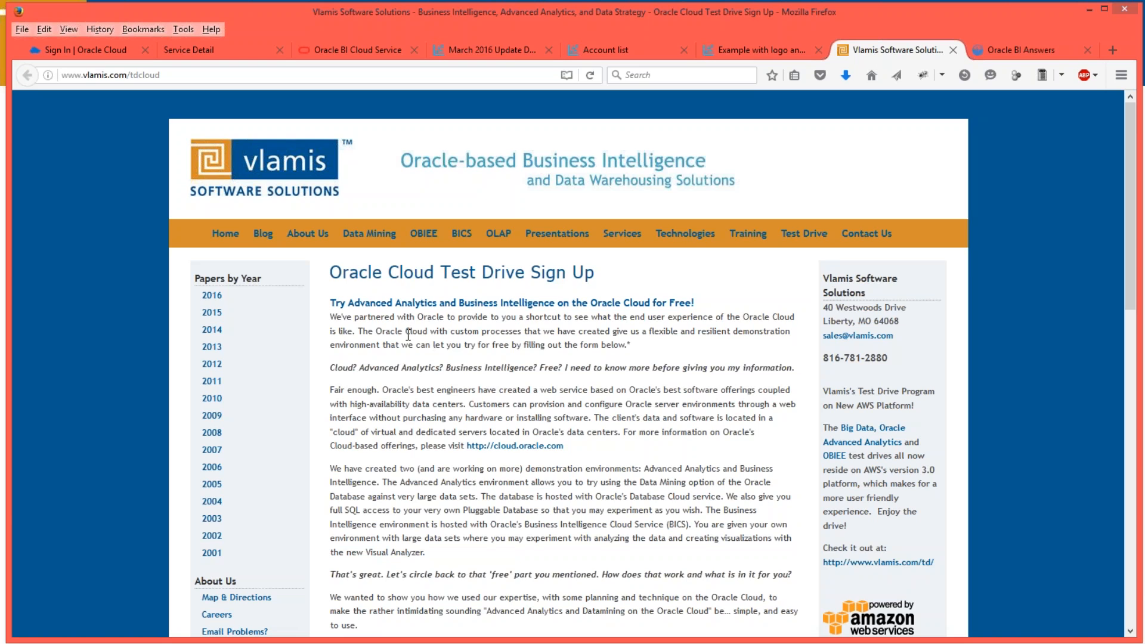
{"action": "scroll", "coordinate": [421, 357], "scroll_direction": "down", "scroll_amount": 1}
{"action": "scroll", "coordinate": [418, 352], "scroll_direction": "down", "scroll_amount": 7}
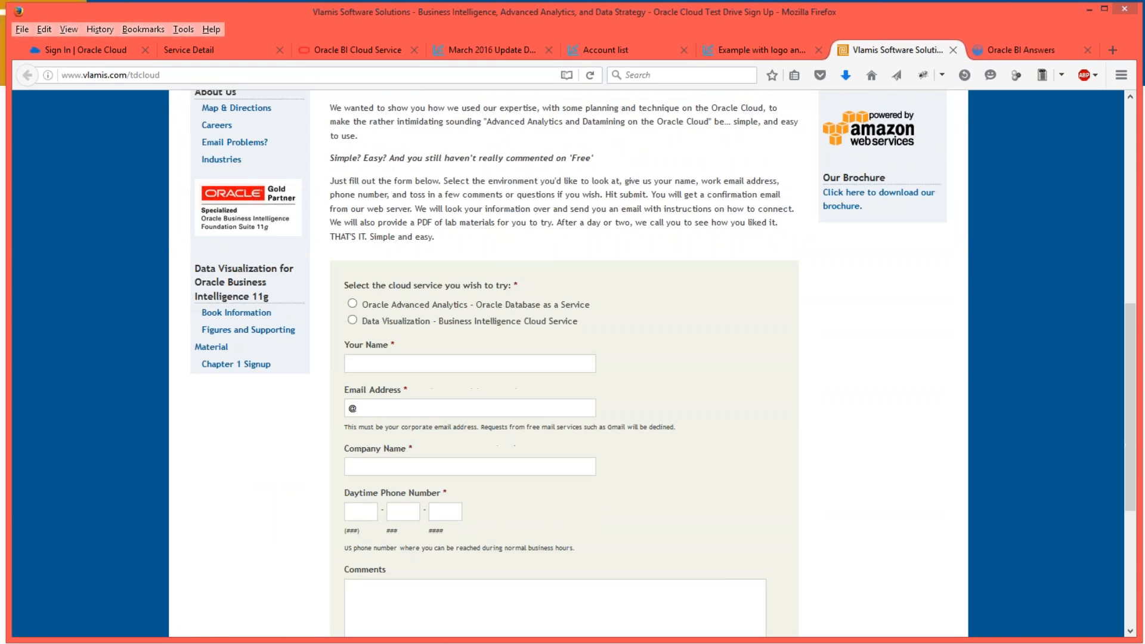
{"action": "scroll", "coordinate": [421, 347], "scroll_direction": "up", "scroll_amount": 7}
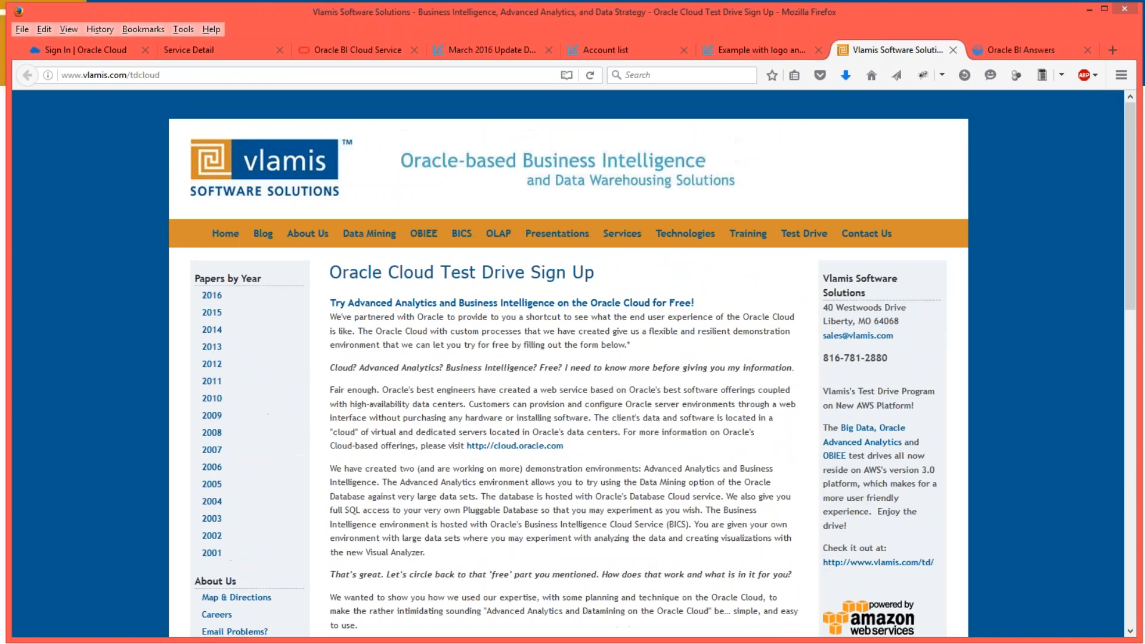
{"action": "left_click", "coordinate": [764, 50]}
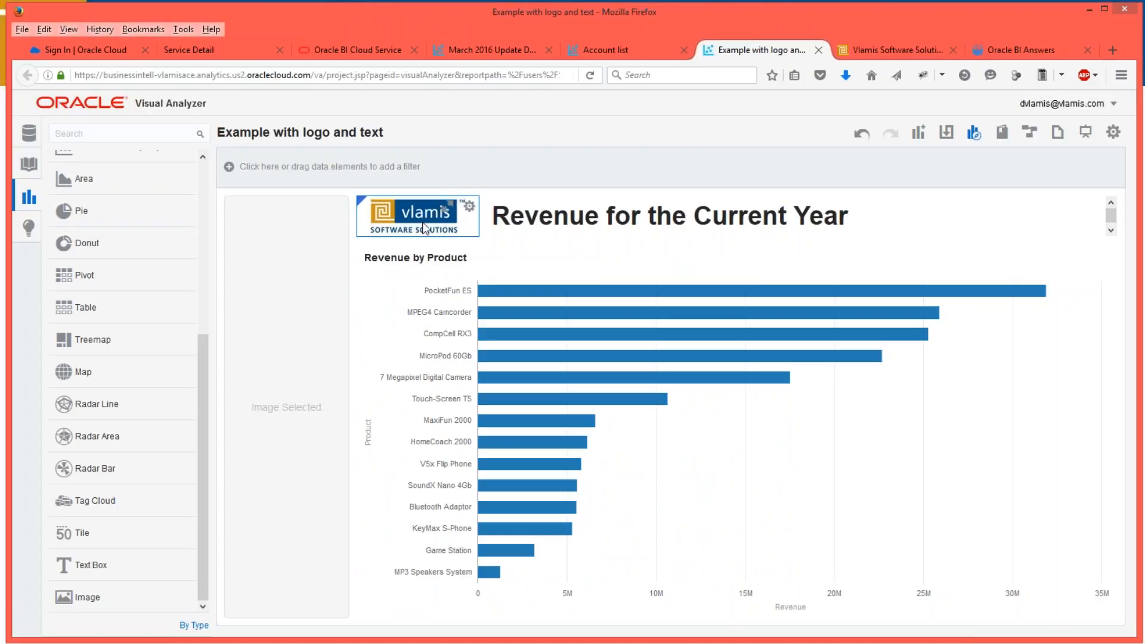
Inspect the logo image's general properties and its URL interaction setting.
{"action": "left_click", "coordinate": [471, 208]}
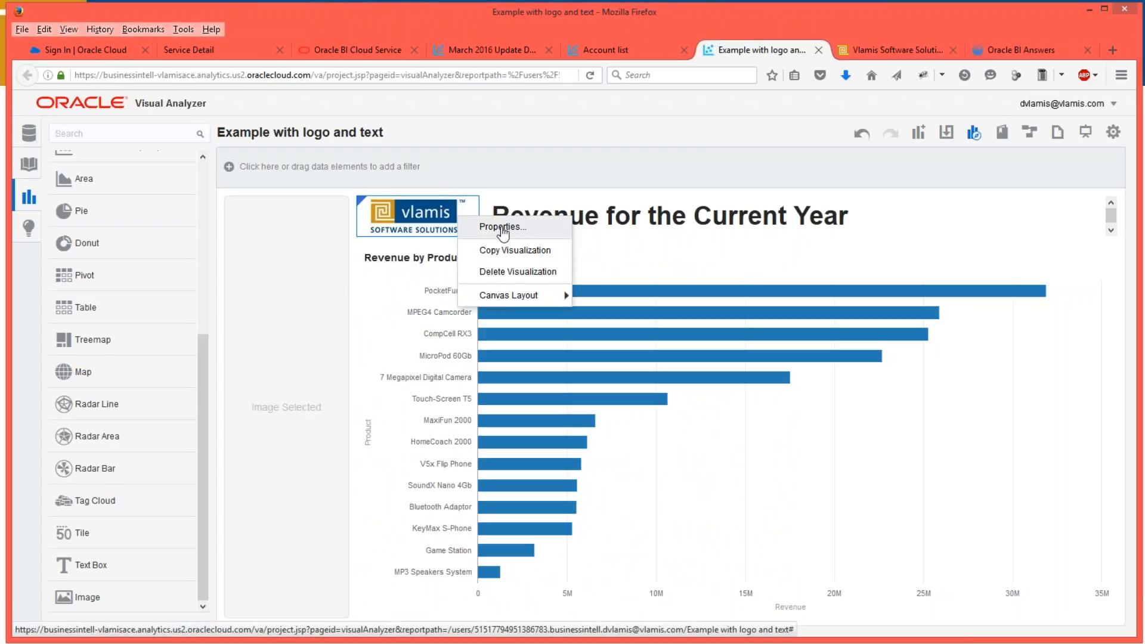
{"action": "left_click", "coordinate": [502, 228]}
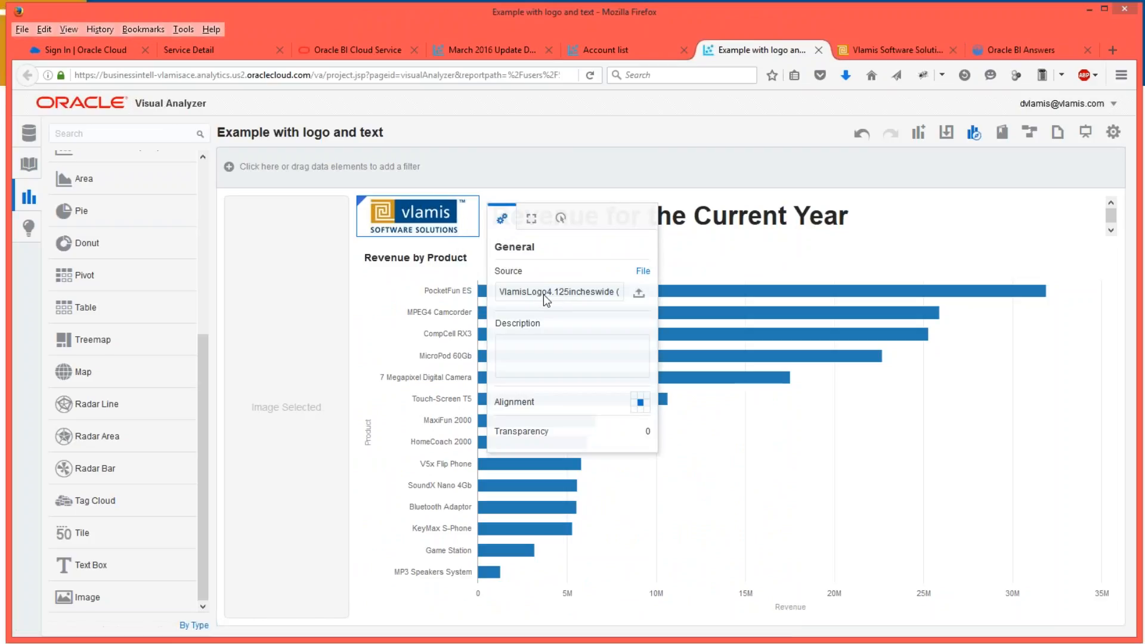
{"action": "left_click", "coordinate": [561, 219]}
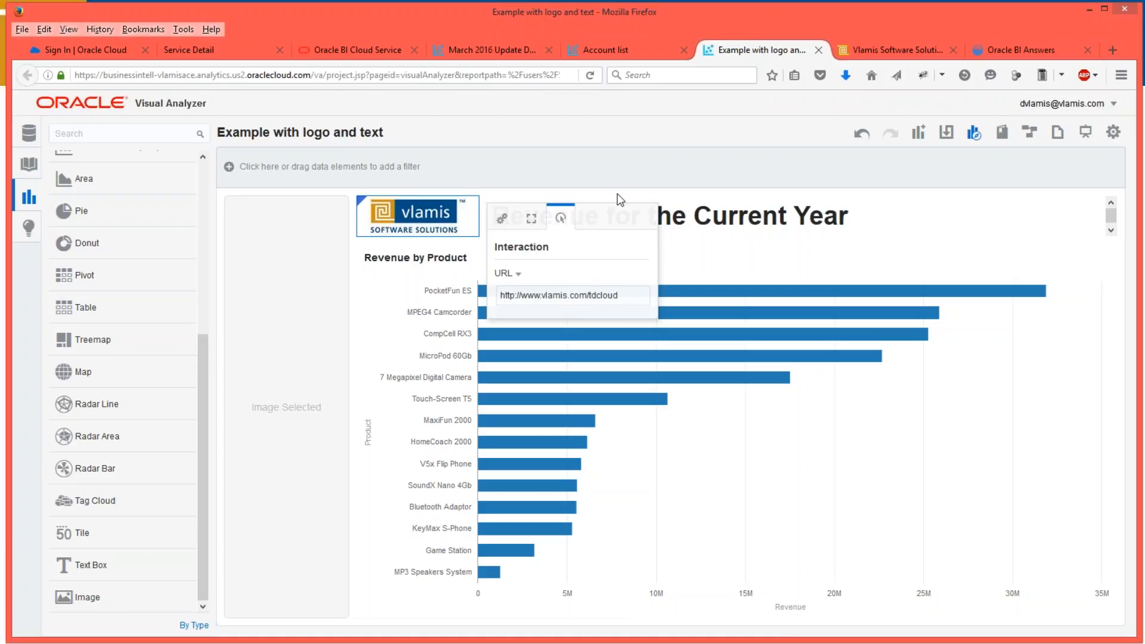
{"action": "left_click", "coordinate": [539, 172]}
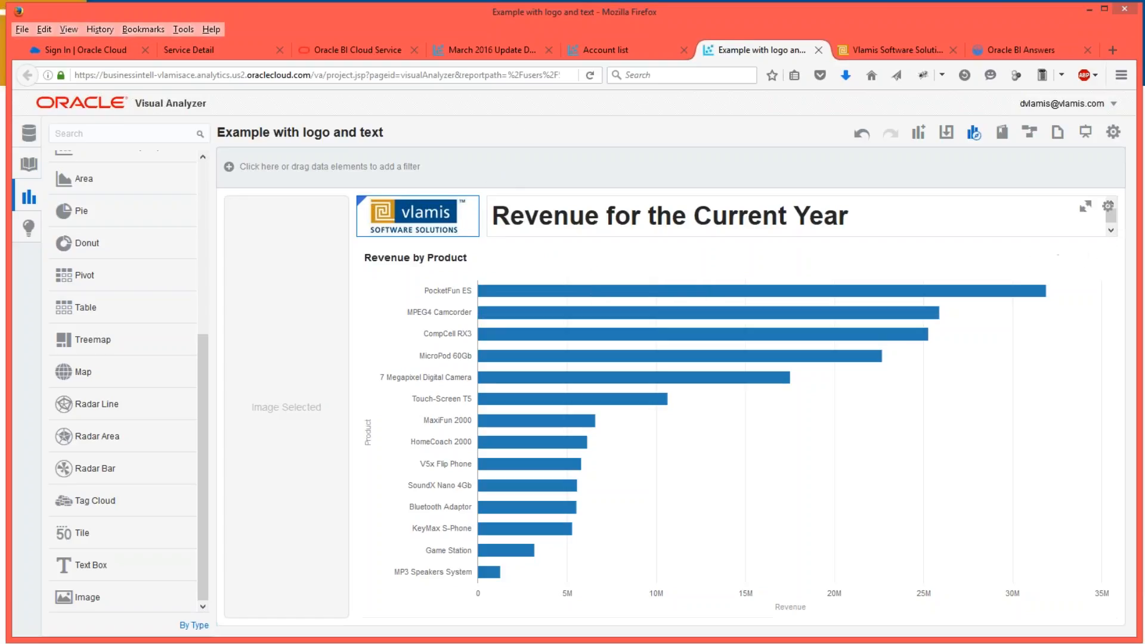
Preview the logo and text project in presentation mode and return to the editing view.
{"action": "left_click", "coordinate": [1089, 132]}
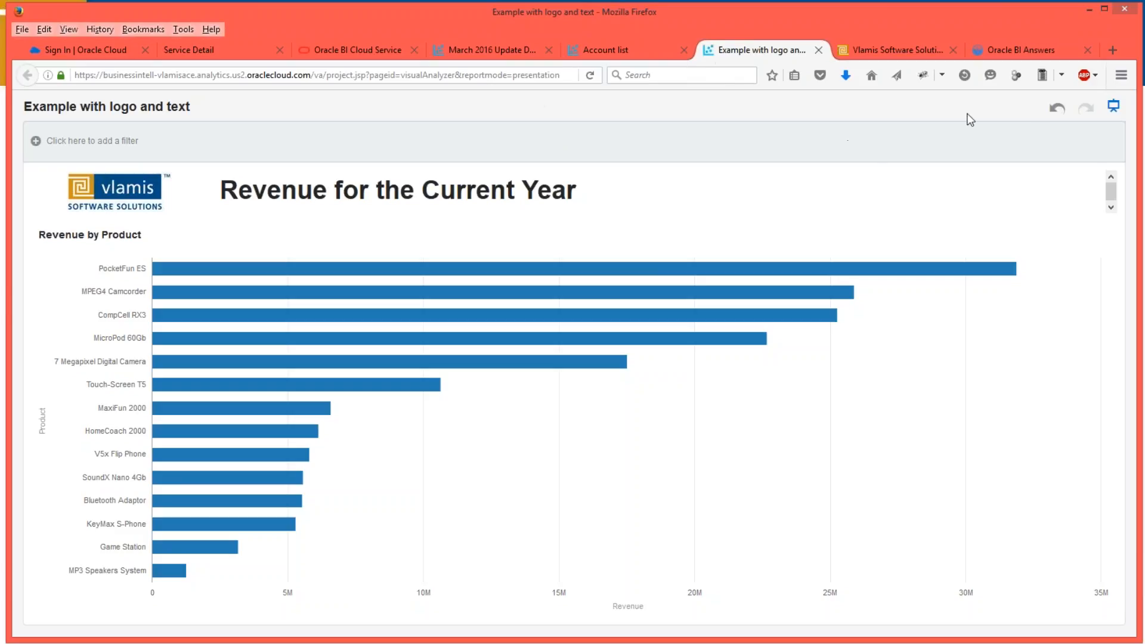
{"action": "left_click", "coordinate": [1113, 106]}
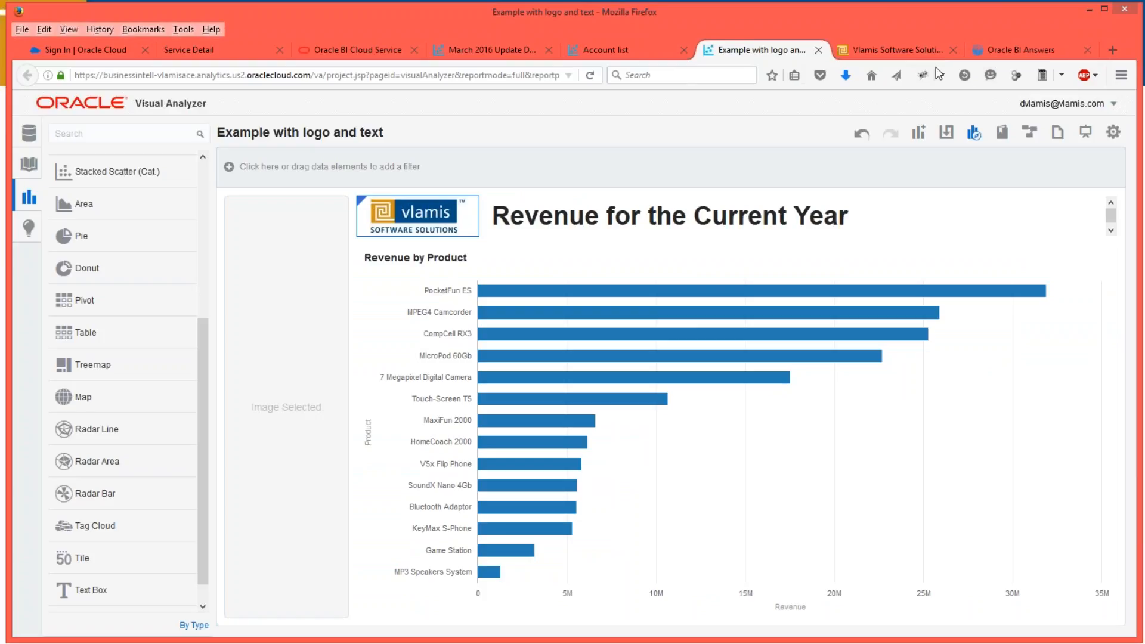
Switch to the "Link In Answers Text" analysis in Oracle BI Answers and inspect the HTML link markup of its static text view.
{"action": "left_click", "coordinate": [984, 49]}
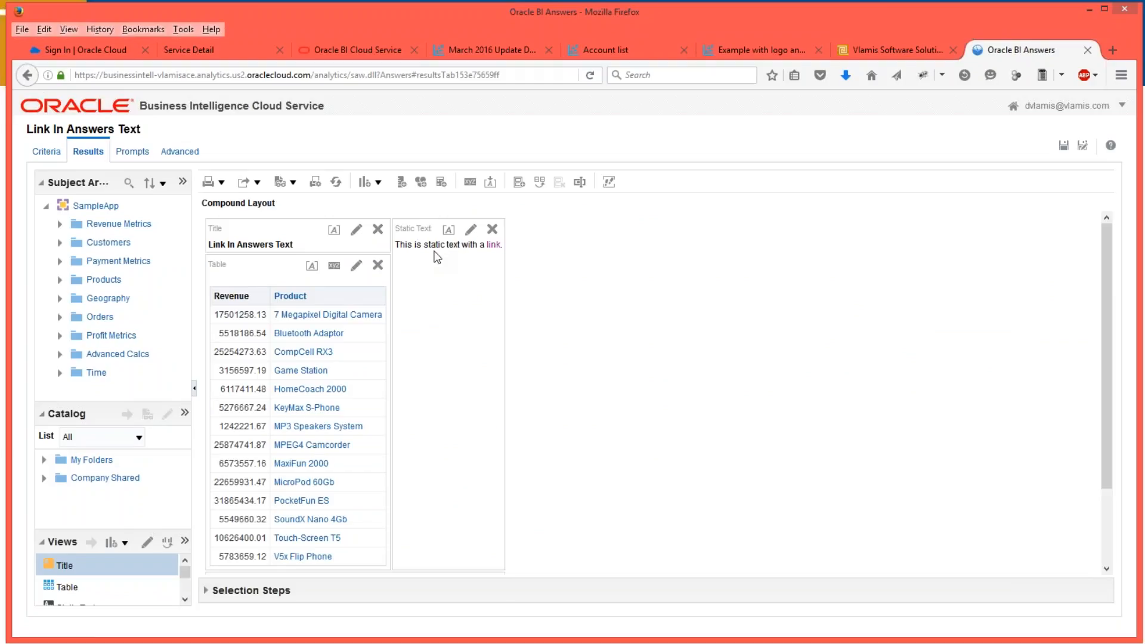
{"action": "left_click", "coordinate": [470, 230]}
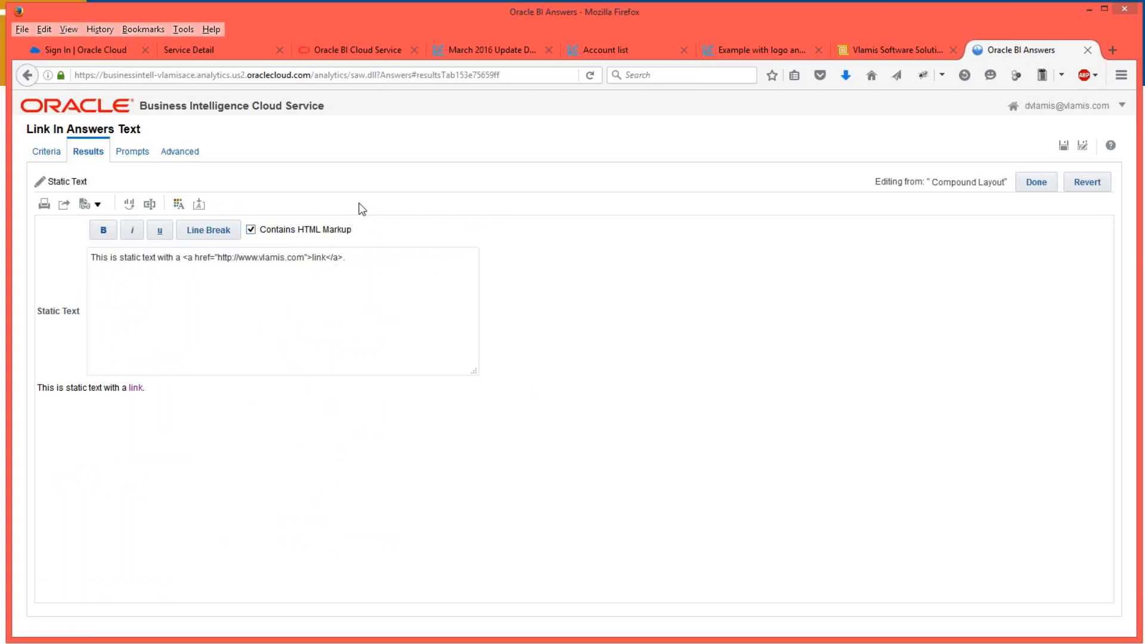
{"action": "left_click", "coordinate": [1038, 182]}
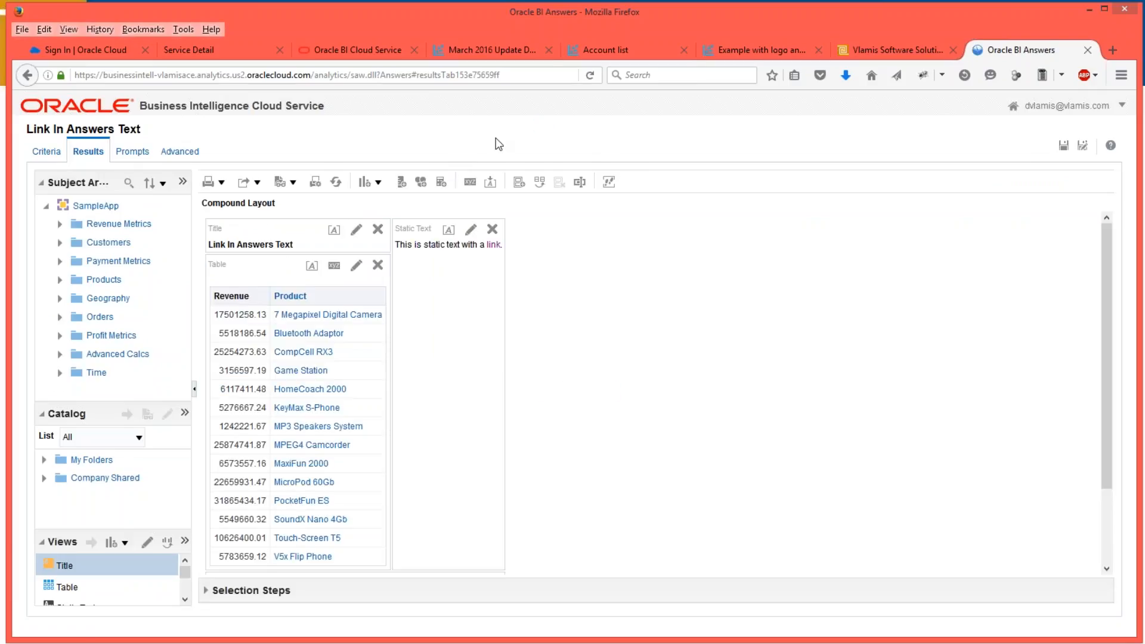
Return to the March 2016 Update Demo project and review the color assignments of the Revenue by Product bar chart.
{"action": "left_click", "coordinate": [512, 49]}
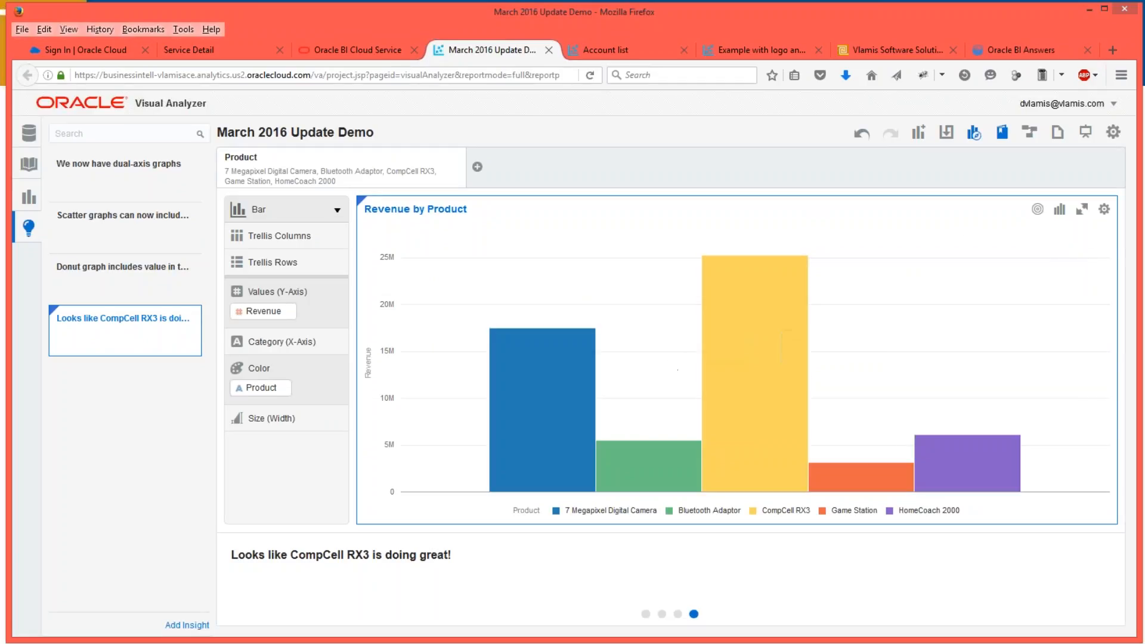
{"action": "mouse_move", "coordinate": [920, 477]}
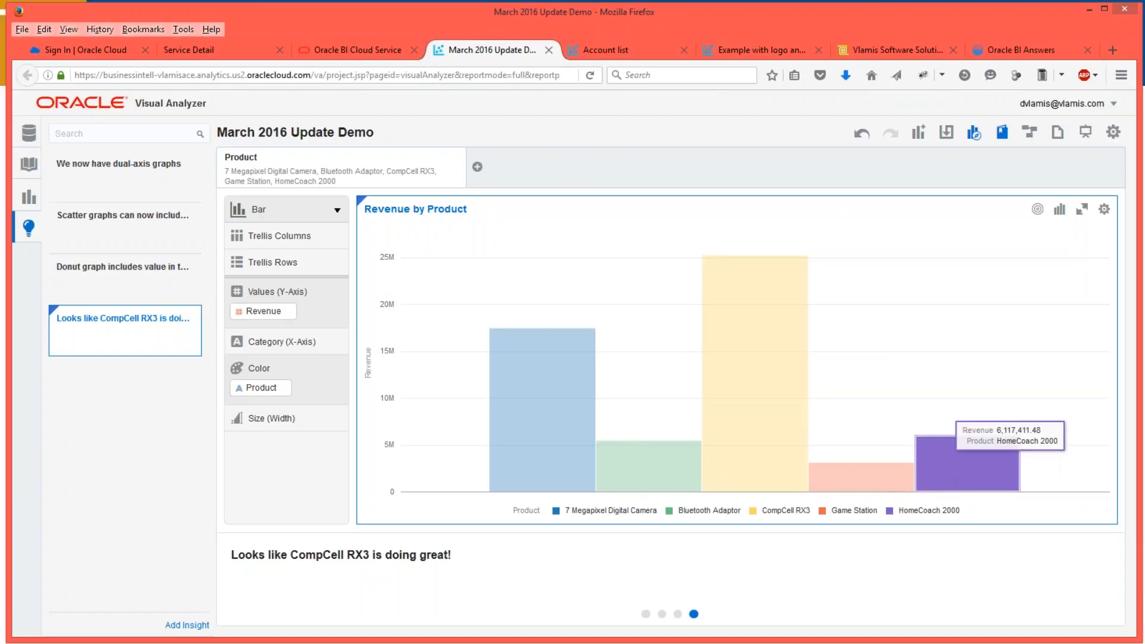
{"action": "left_click", "coordinate": [1104, 210]}
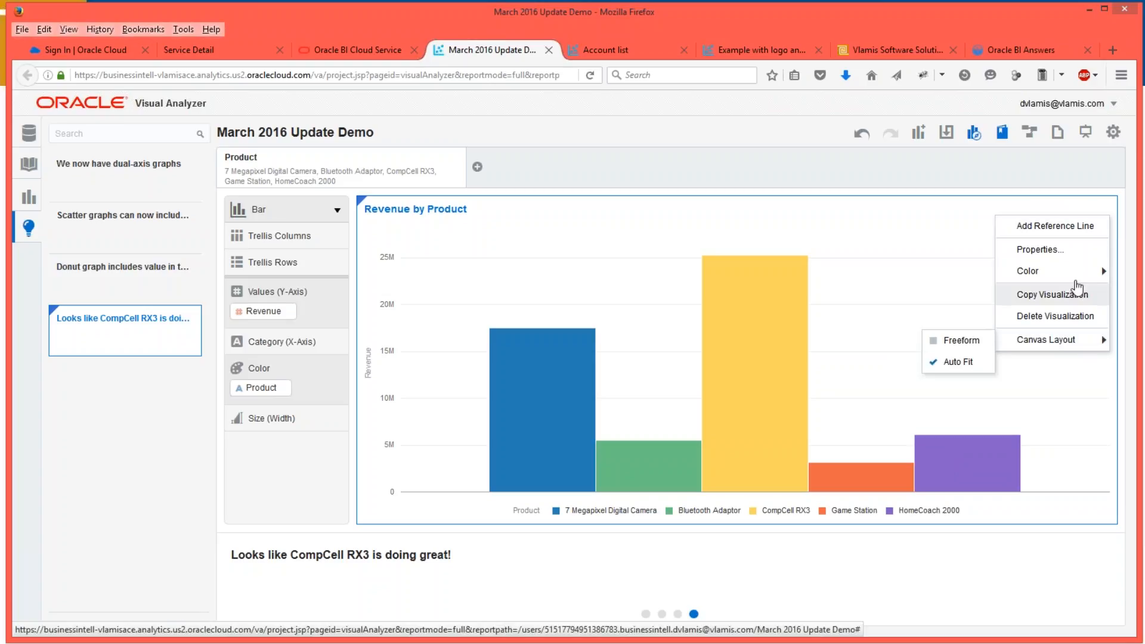
{"action": "mouse_move", "coordinate": [1077, 275]}
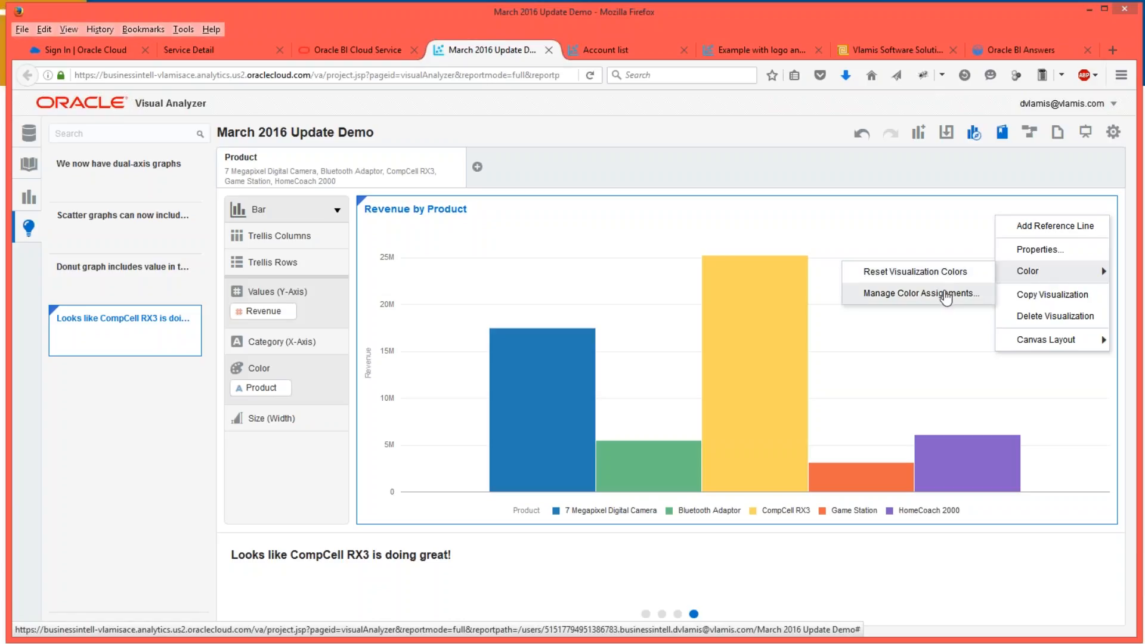
{"action": "left_click", "coordinate": [947, 296]}
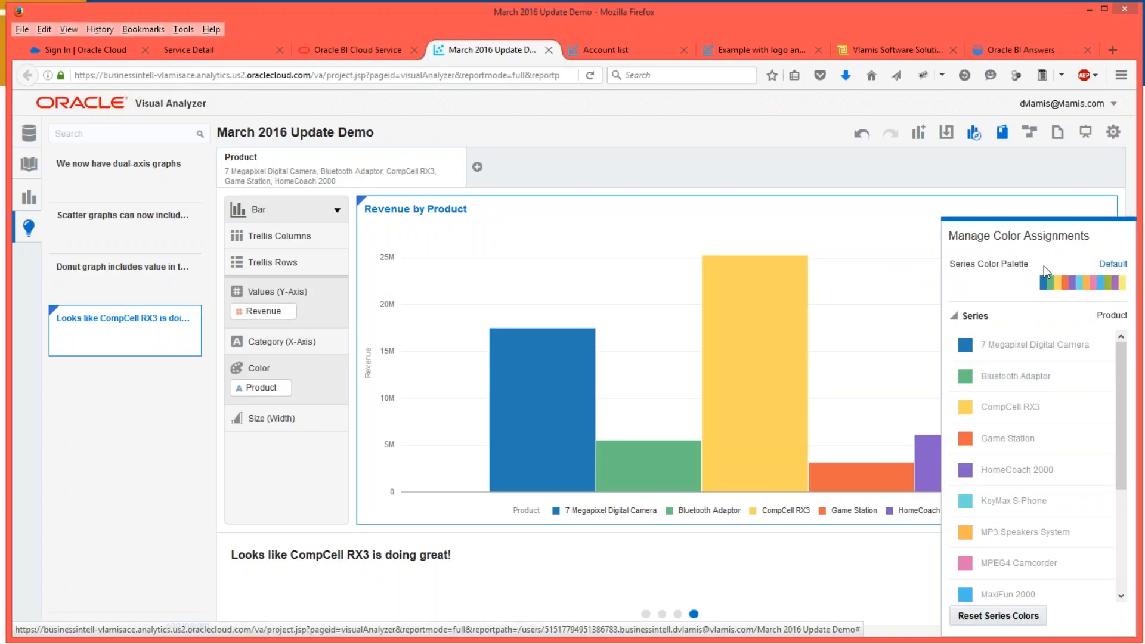
{"action": "left_click_drag", "start_coordinate": [1122, 380], "coordinate": [1064, 362]}
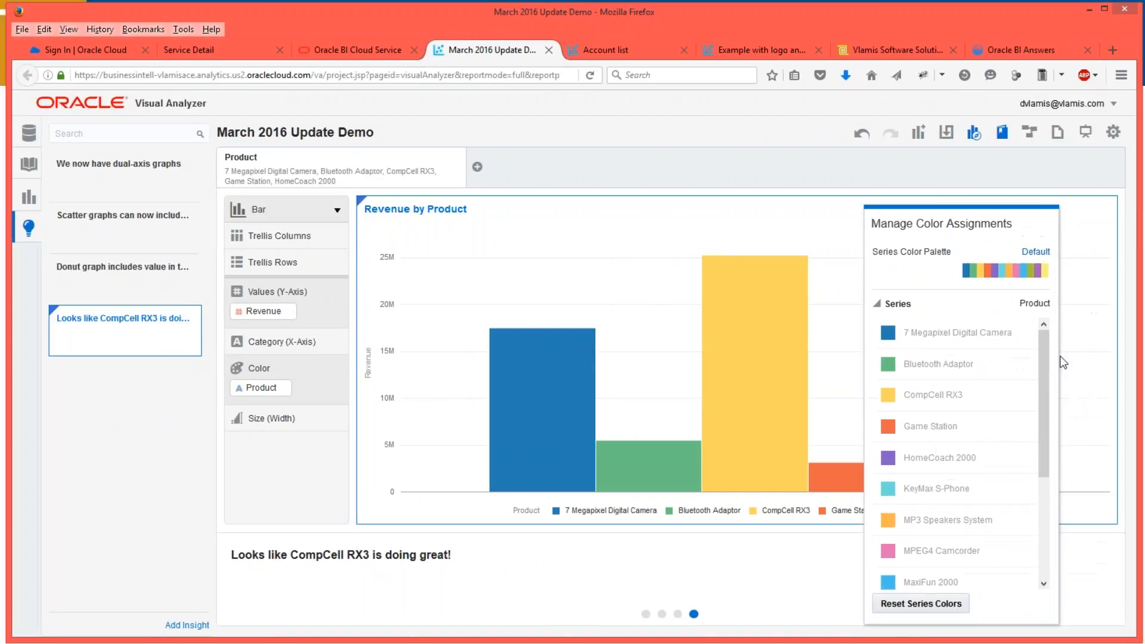
{"action": "left_click", "coordinate": [676, 130]}
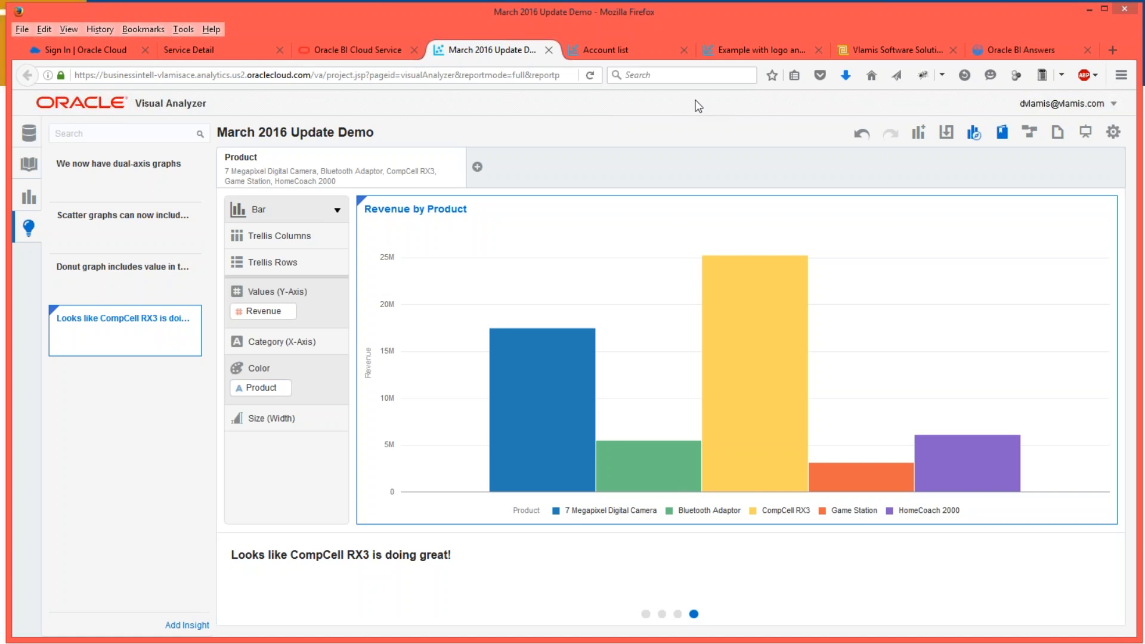
Switch to the slide presentation, advance to the Oracle Test Drive slide, and return to the March 2016 Update Demo project in Firefox.
{"action": "key", "text": "alt+Tab"}
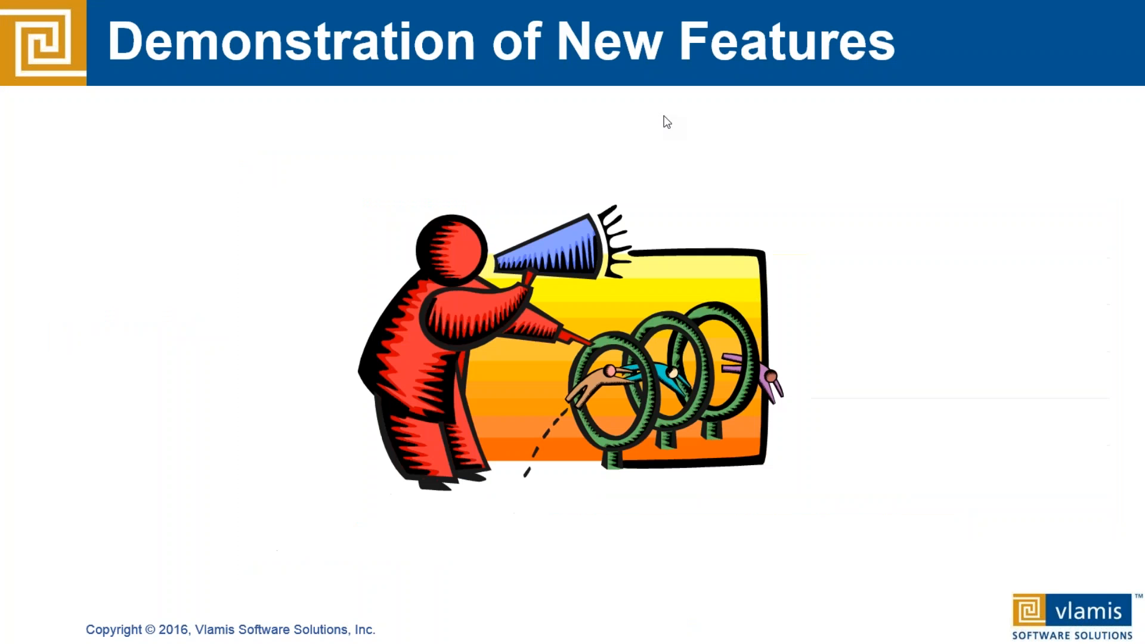
{"action": "left_click", "coordinate": [834, 192]}
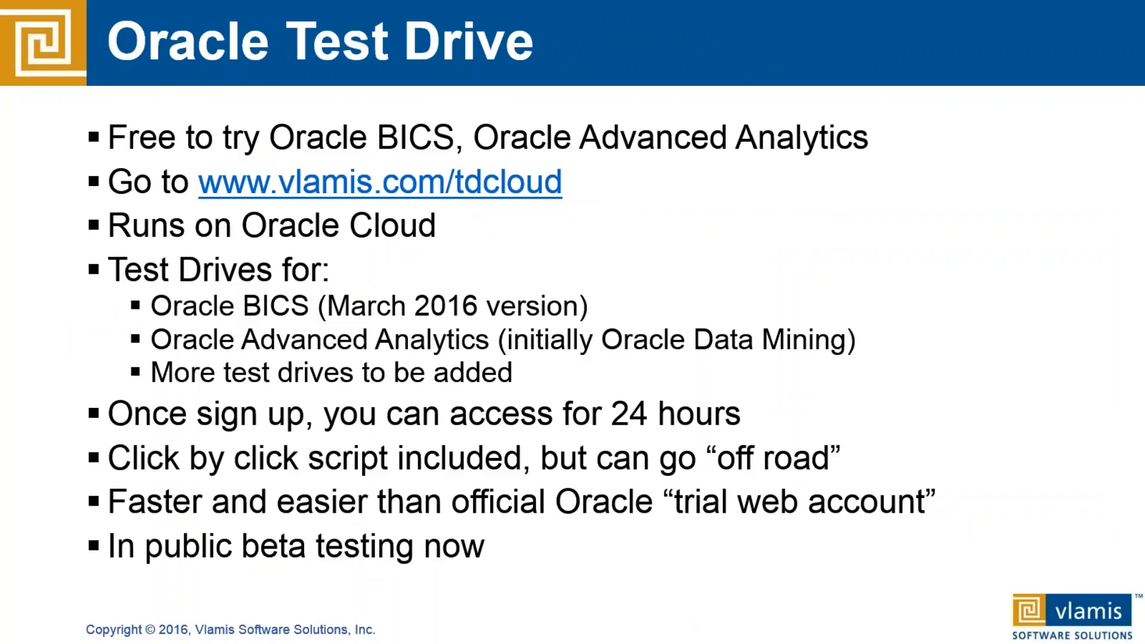
{"action": "key", "text": "alt+Tab"}
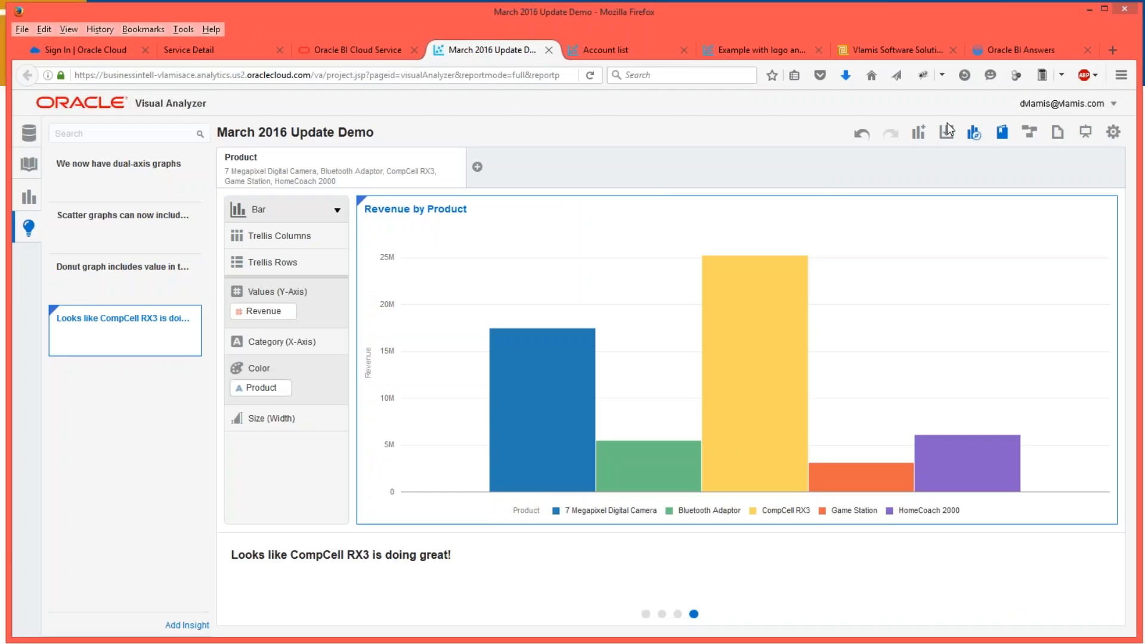
Check the account options in the March 2016 Update Demo and Account list projects for version information.
{"action": "left_click", "coordinate": [1114, 105]}
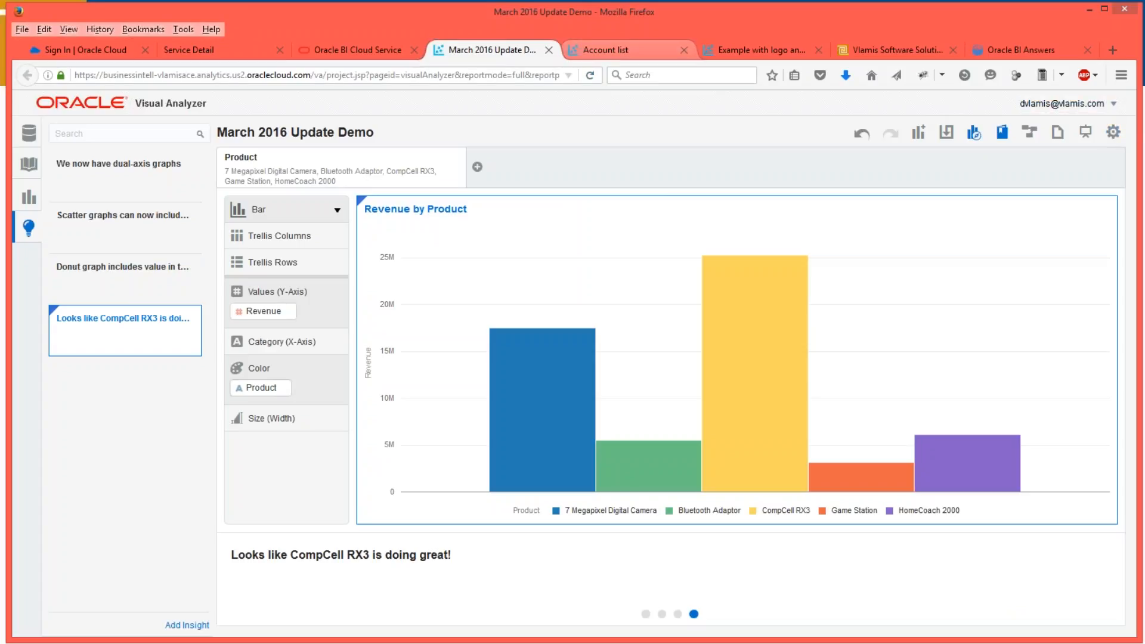
{"action": "left_click", "coordinate": [610, 55]}
{"action": "left_click", "coordinate": [1117, 106]}
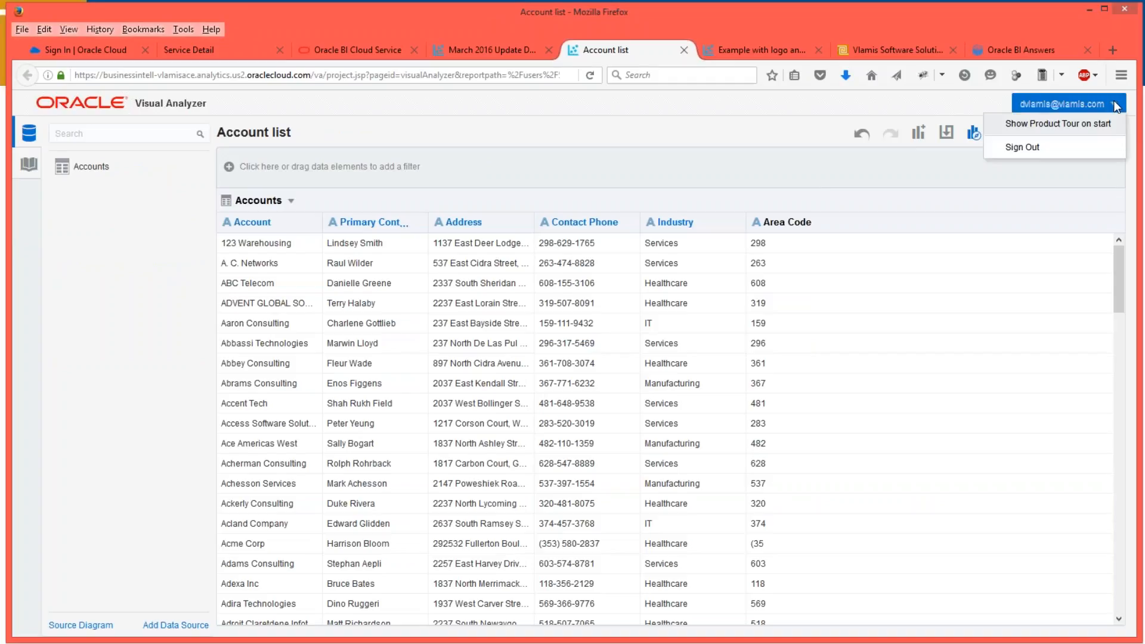
Return to the Oracle BI Cloud Service catalog, view the product's About information to check its version, and close it.
{"action": "left_click", "coordinate": [363, 53]}
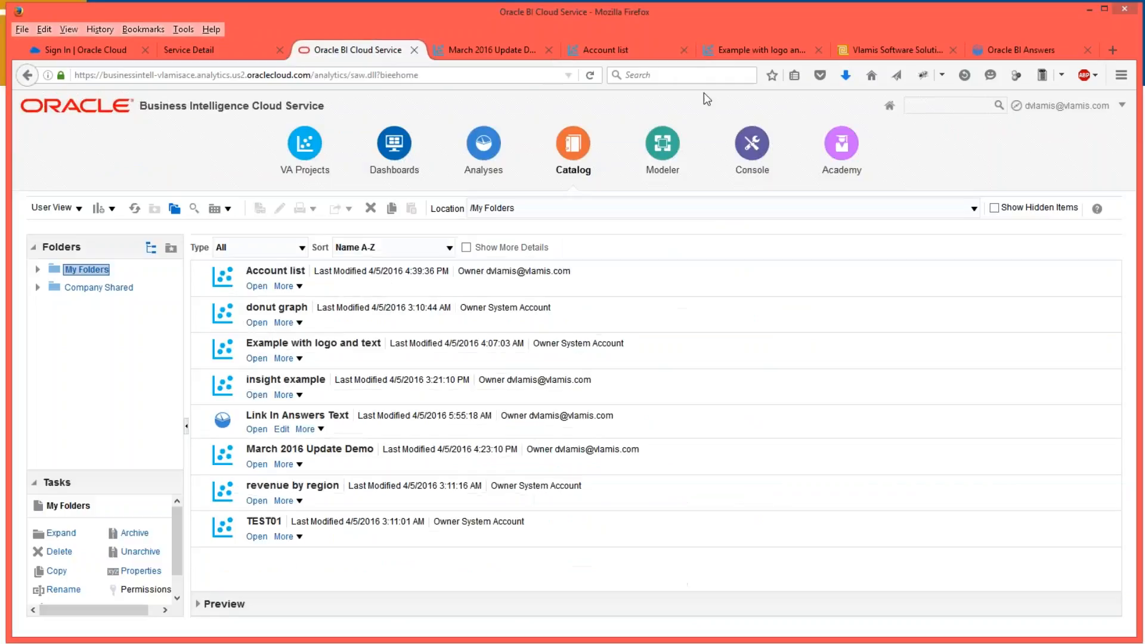
{"action": "left_click", "coordinate": [1121, 107]}
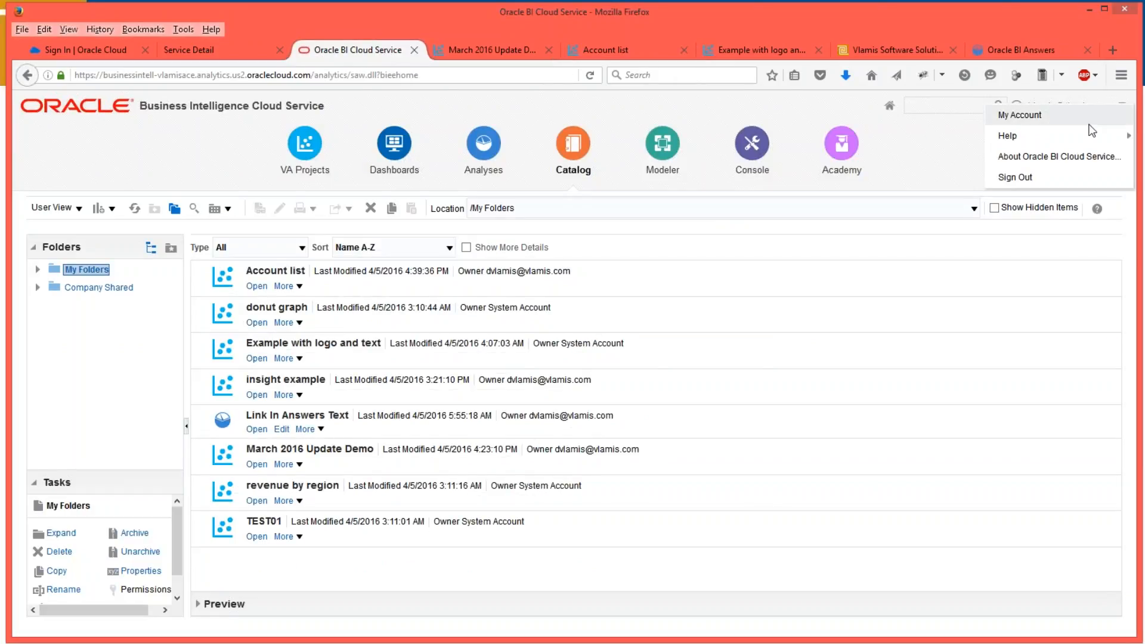
{"action": "left_click", "coordinate": [1079, 158]}
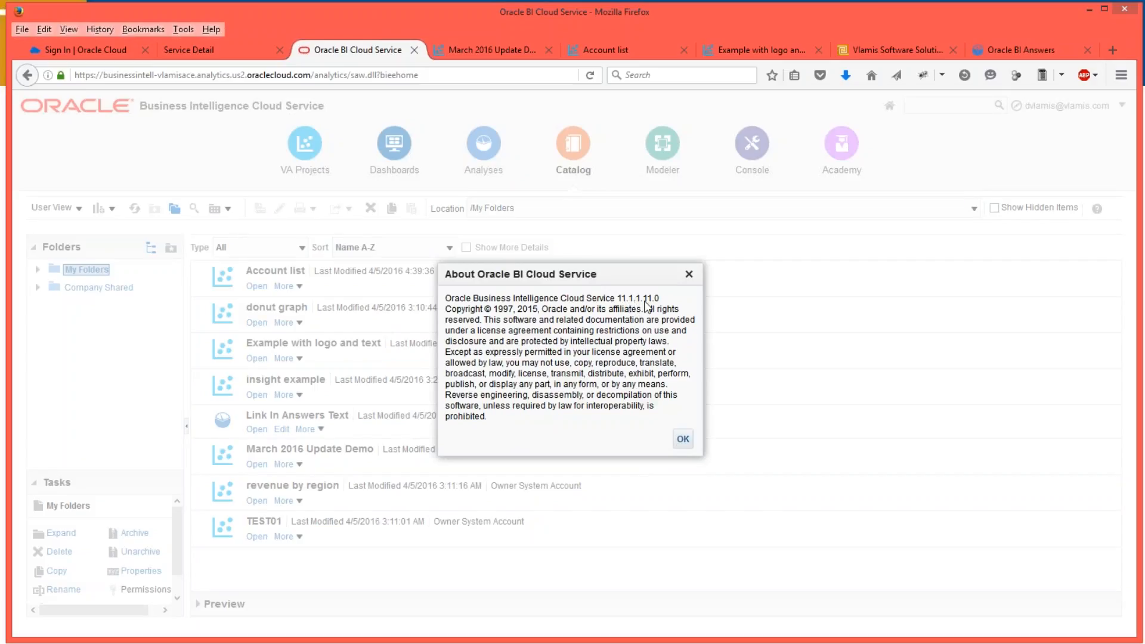
{"action": "left_click", "coordinate": [692, 274]}
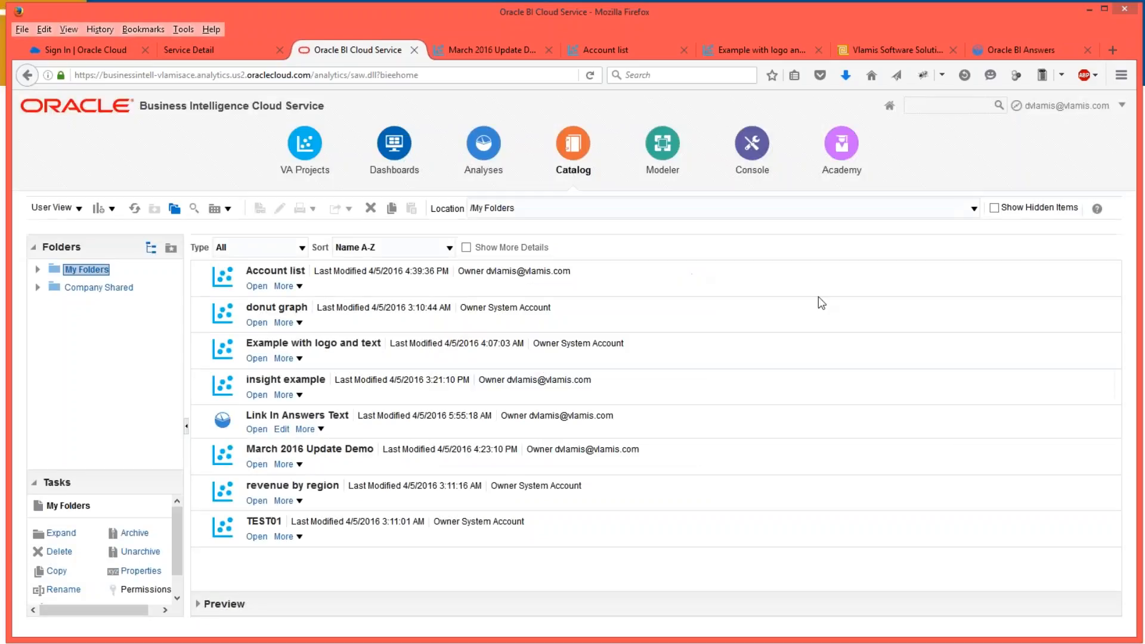